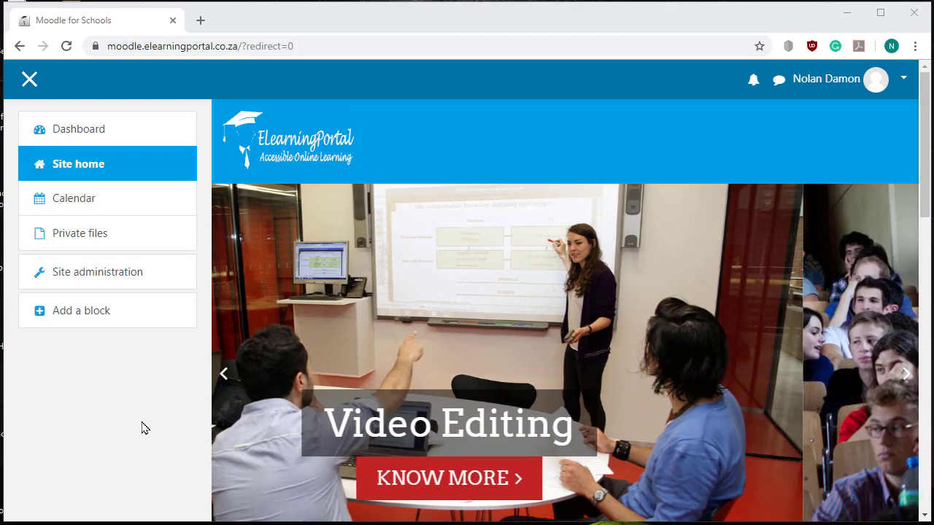
Step: Add a Glossary activity to the site home page
scroll(541, 268, down, 4)
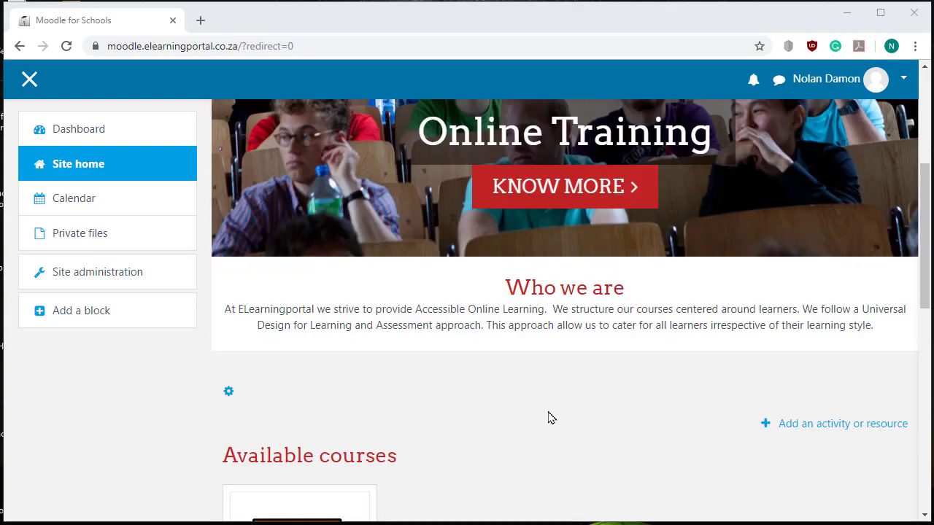
scroll(550, 390, down, 2)
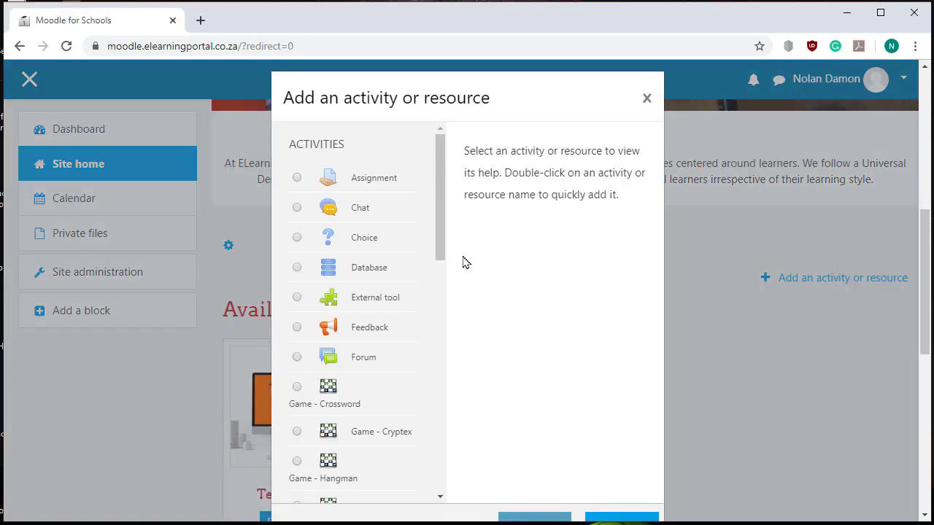
drag(443, 248, 446, 378)
click(297, 294)
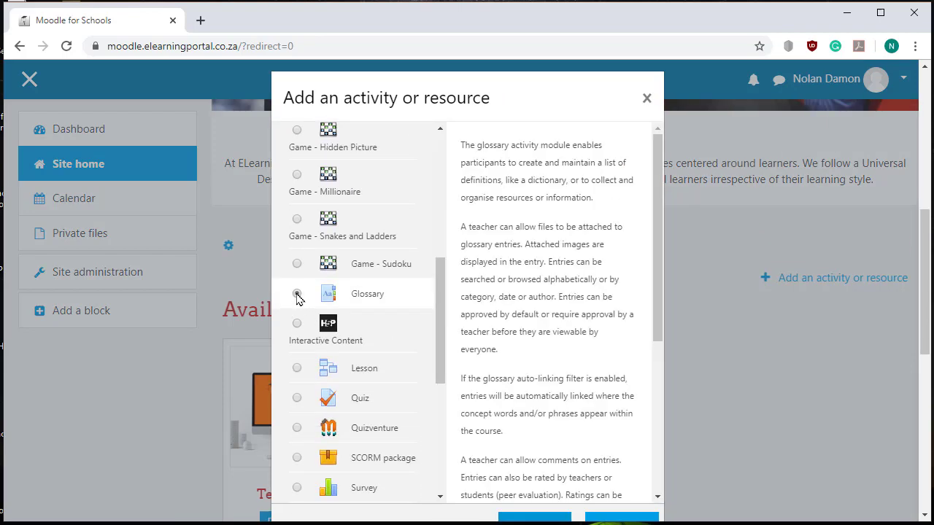
scroll(553, 333, down, 1)
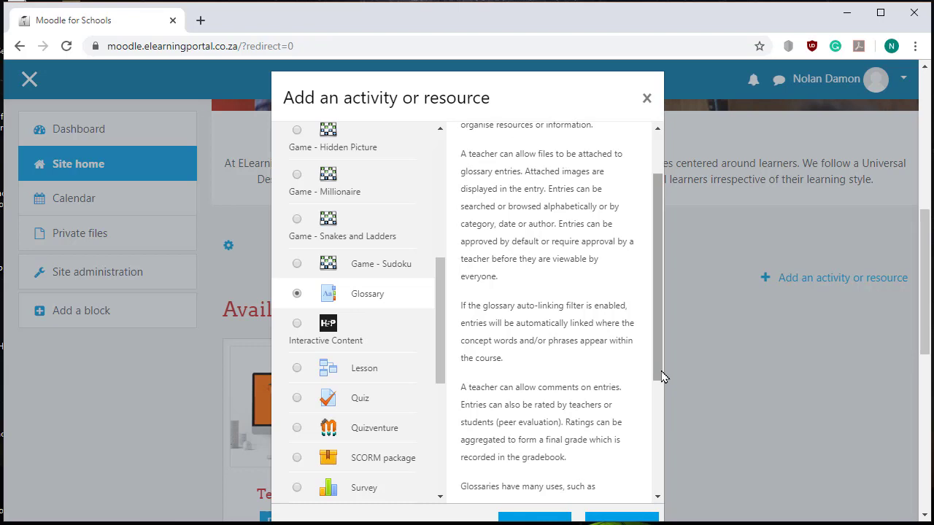
scroll(788, 379, down, 2)
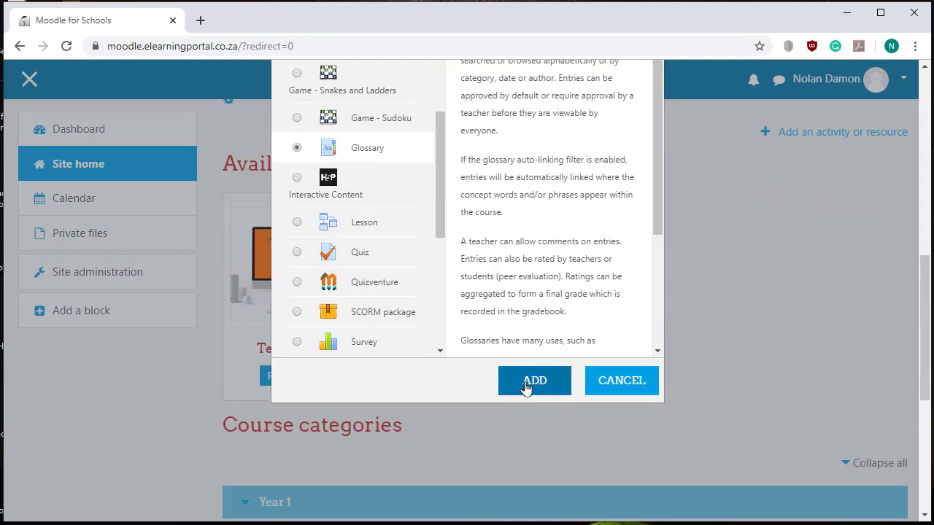
click(526, 386)
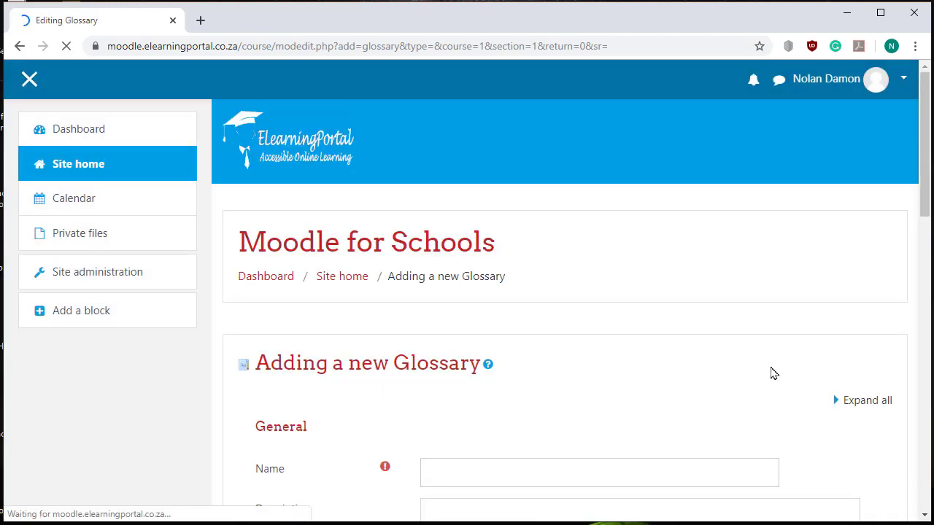
Step: Name the new glossary "Dictionary"
scroll(296, 408, down, 2)
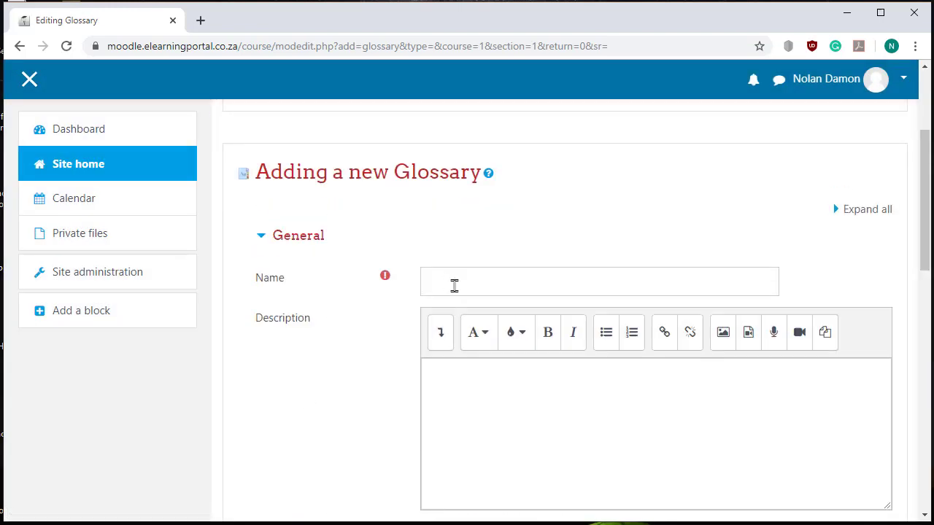
click(477, 284)
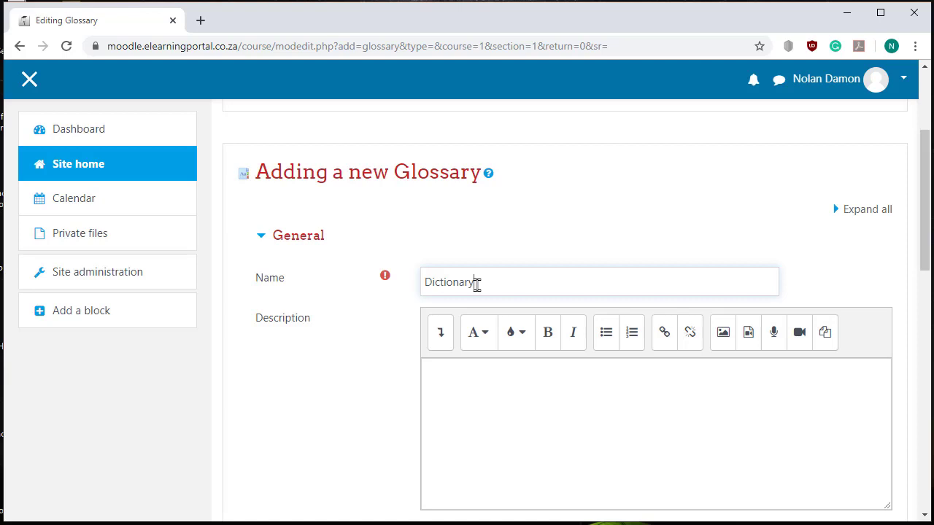
Step: Make the glossary global and set its glossary type to Main glossary
scroll(353, 316, down, 3)
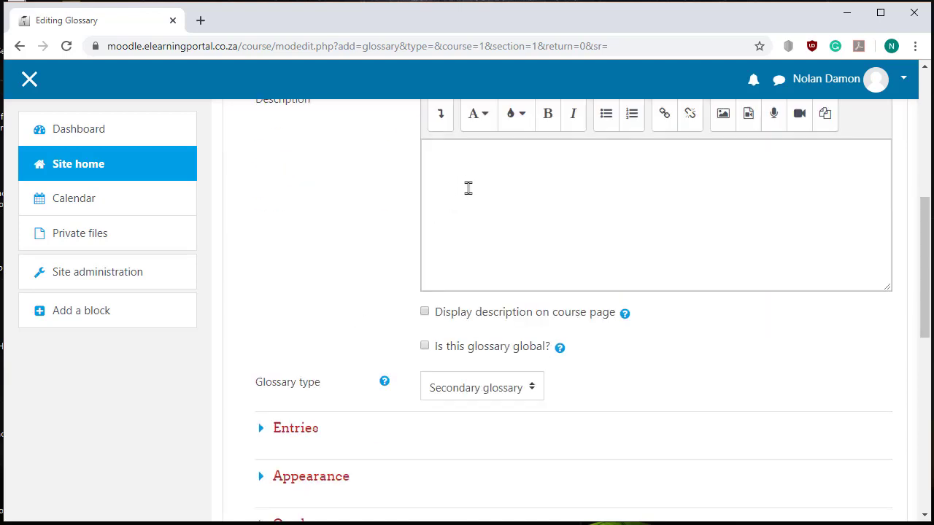
scroll(469, 189, up, 1)
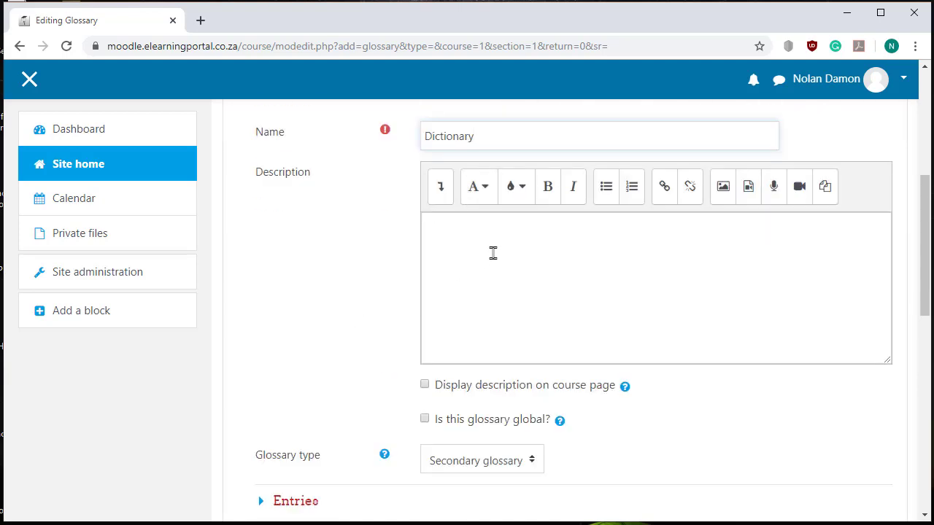
scroll(493, 253, down, 1)
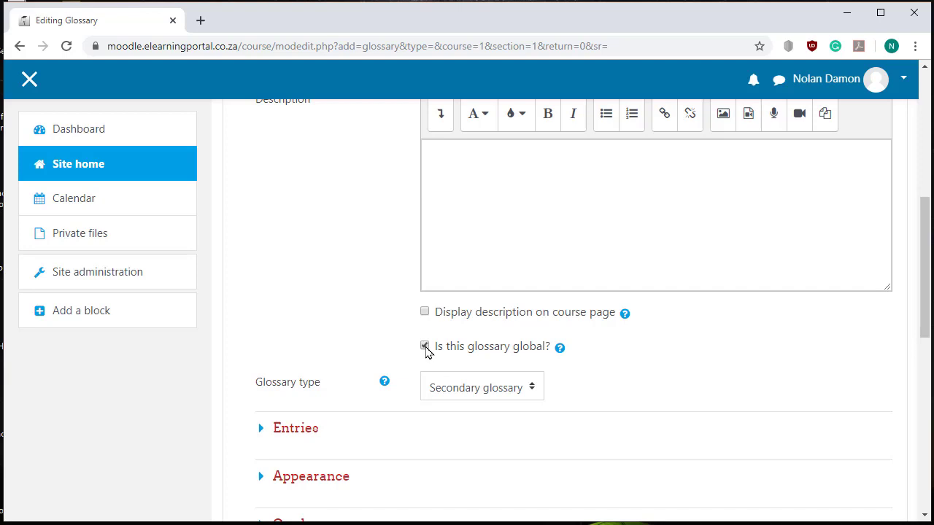
scroll(427, 351, down, 1)
click(528, 318)
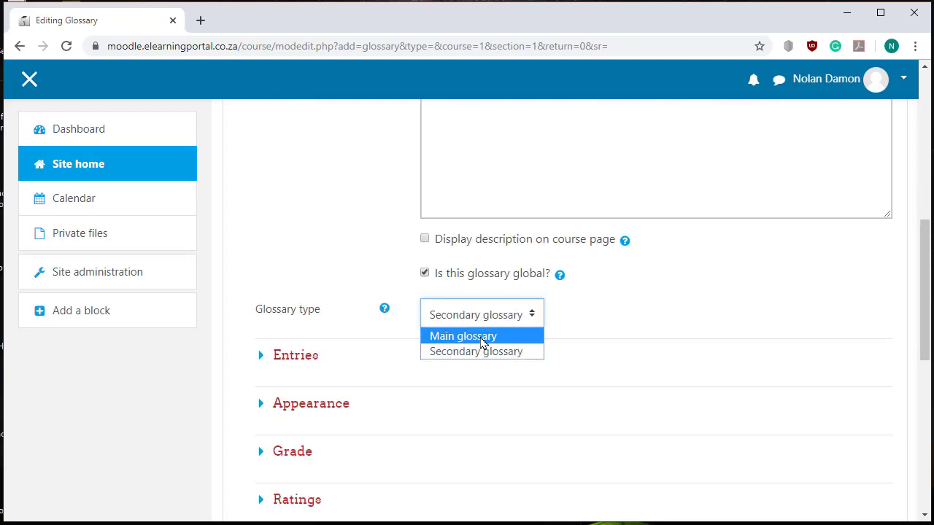
click(481, 337)
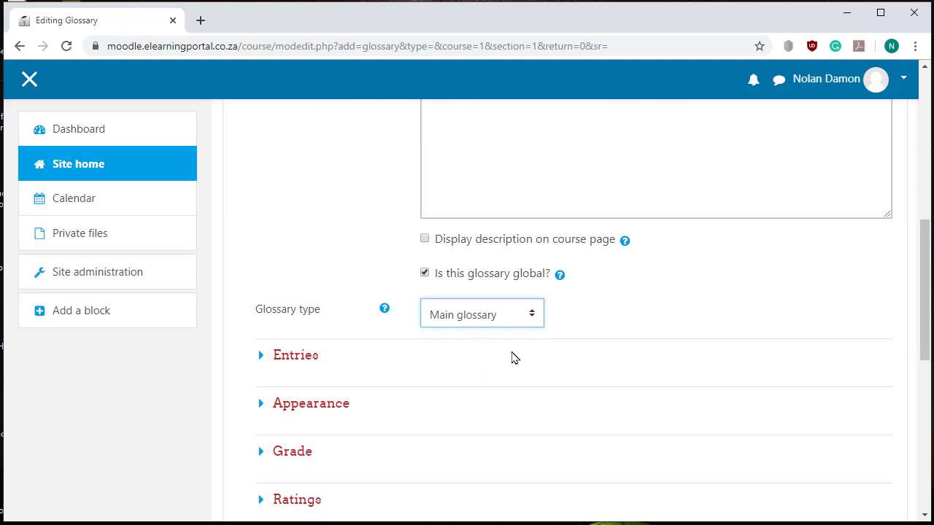
Step: In the glossary's Entries settings, set Always allow editing to Yes
scroll(513, 357, down, 2)
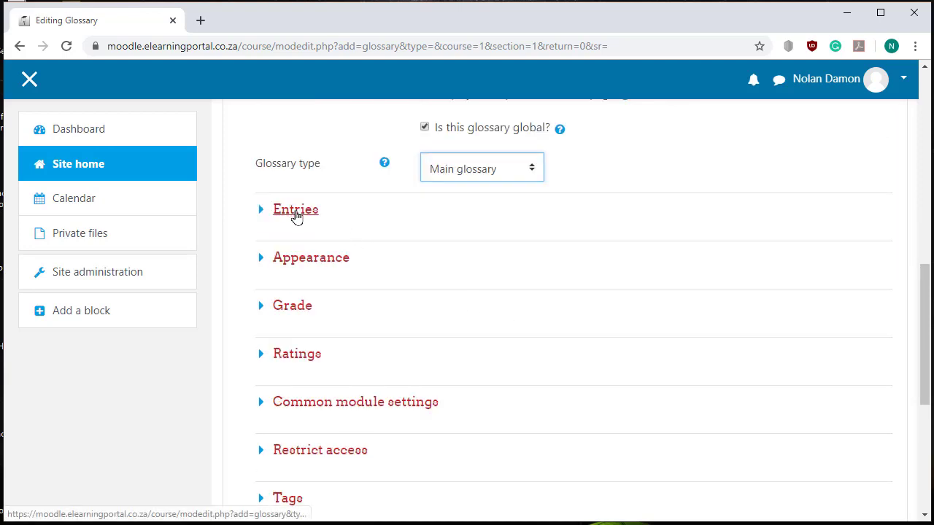
click(296, 212)
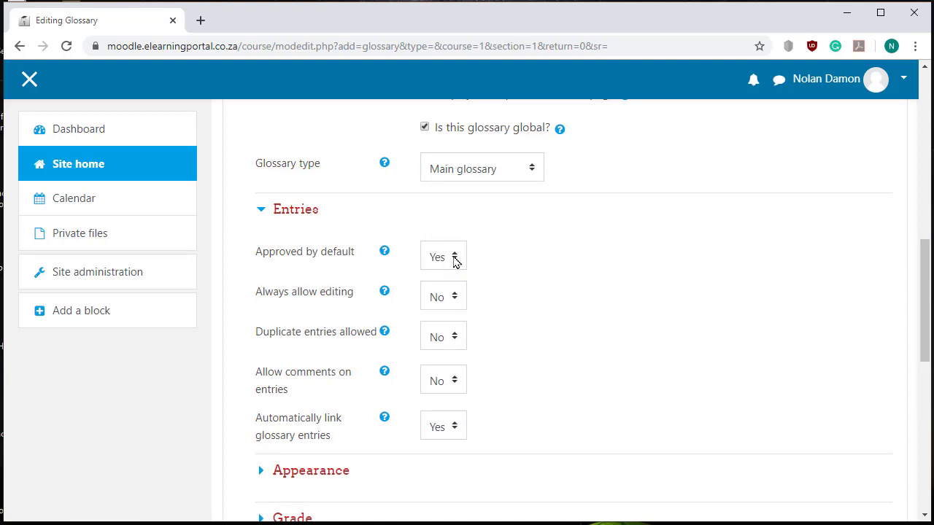
click(455, 261)
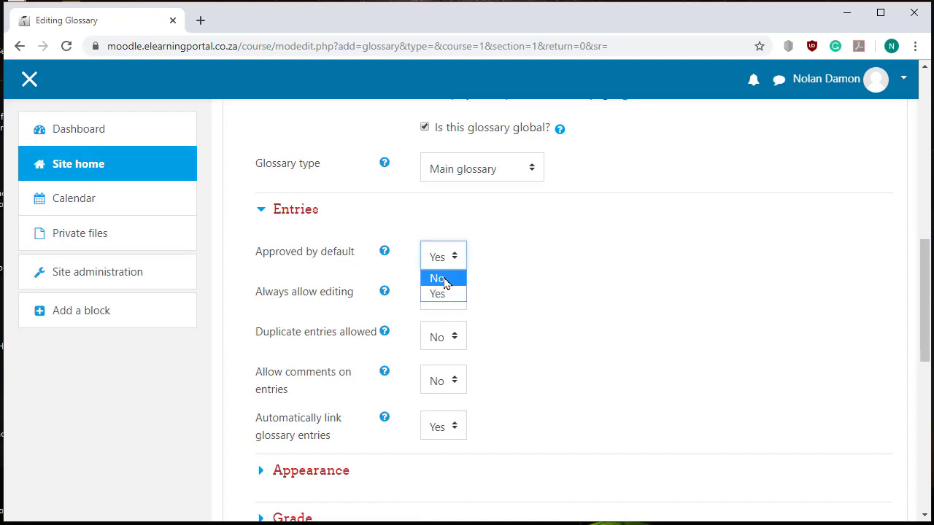
click(552, 272)
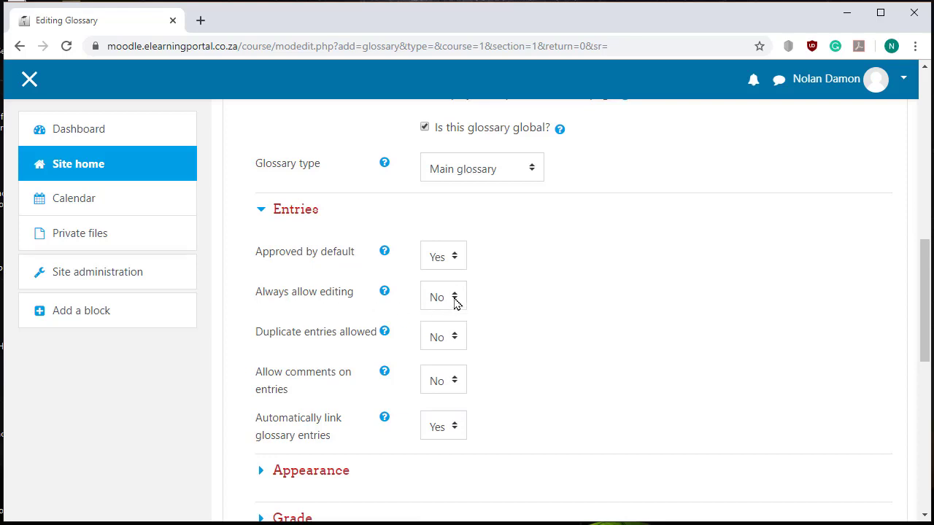
click(454, 299)
click(444, 330)
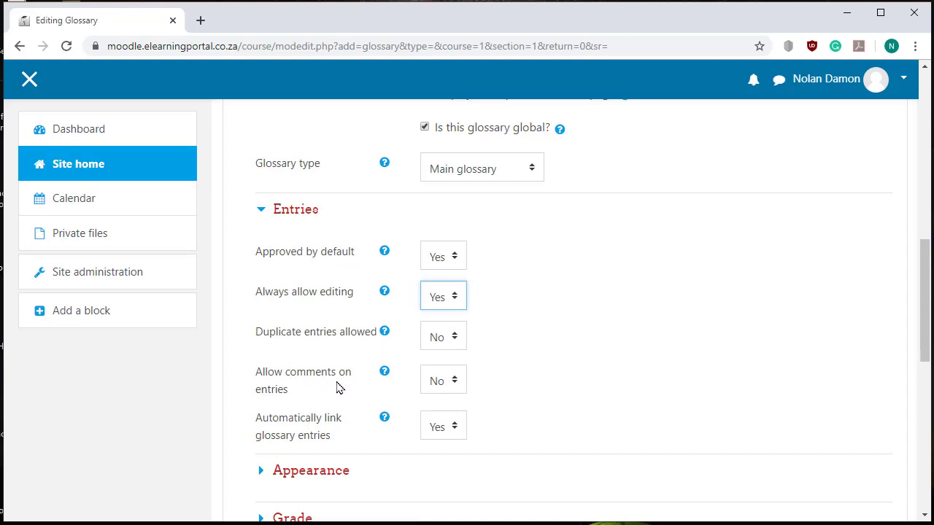
Step: Review the remaining glossary settings, including entry linking, Appearance, Grade, Ratings and Restrict access
scroll(506, 376, down, 1)
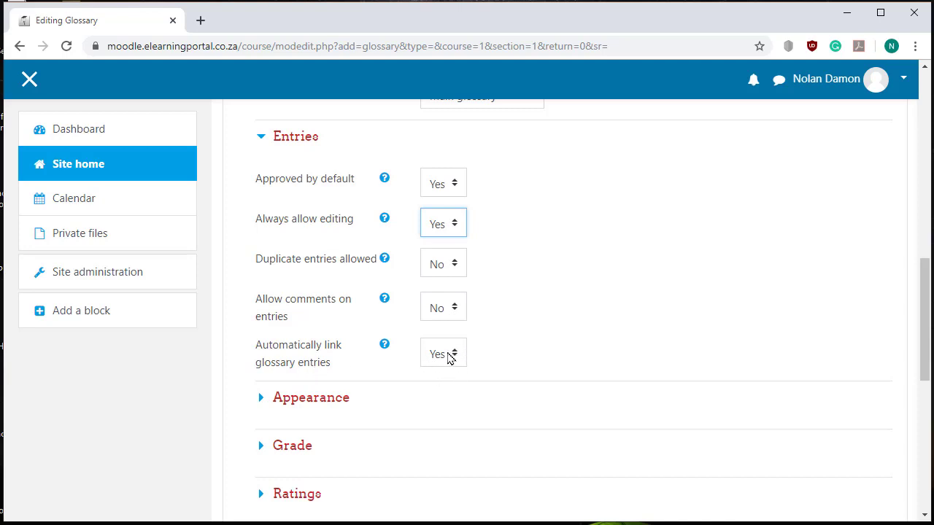
scroll(455, 386, down, 2)
click(333, 261)
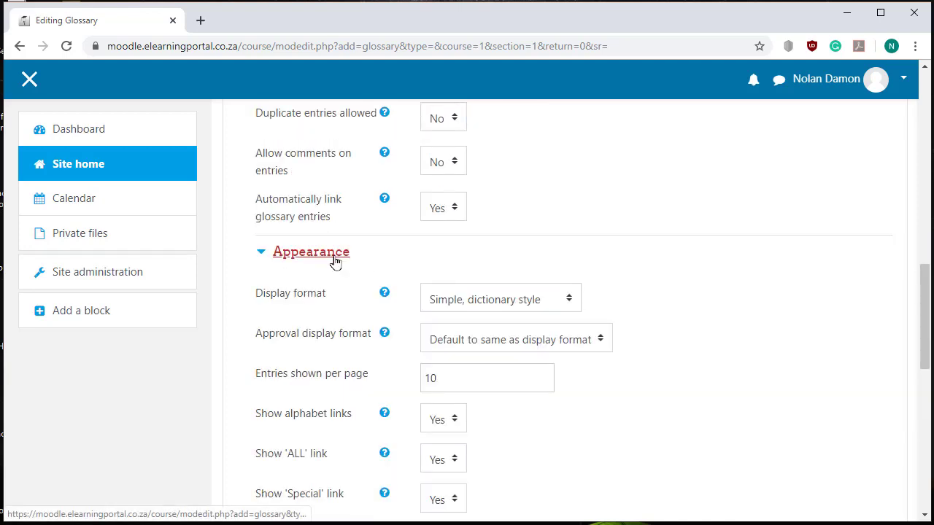
scroll(440, 272, down, 1)
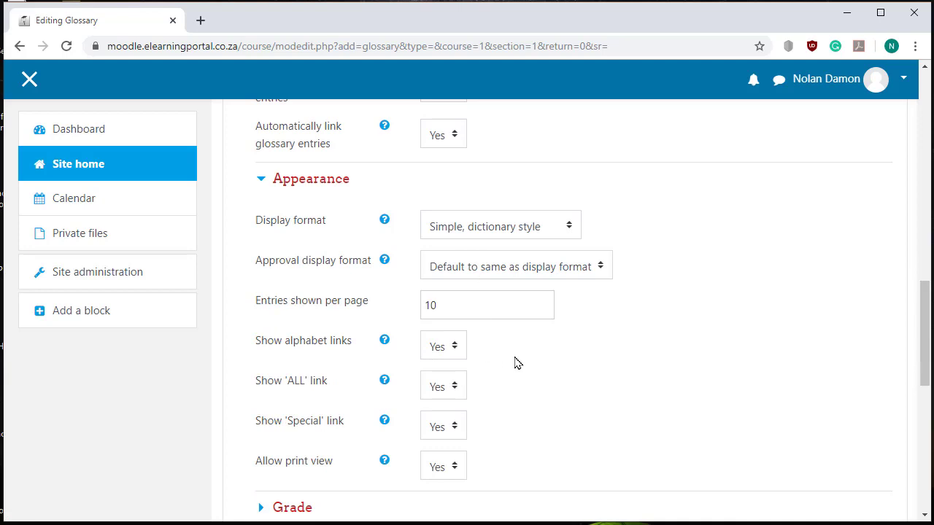
scroll(515, 363, down, 4)
click(302, 227)
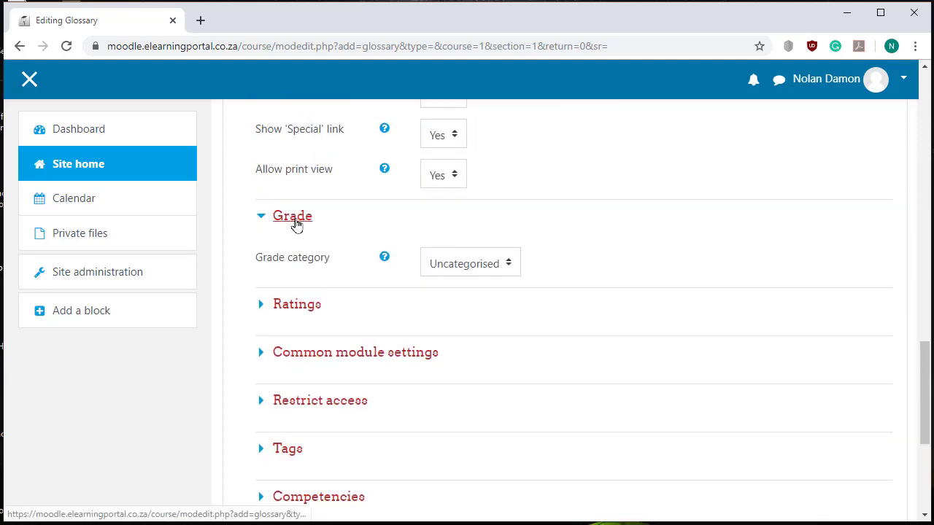
scroll(467, 299, down, 2)
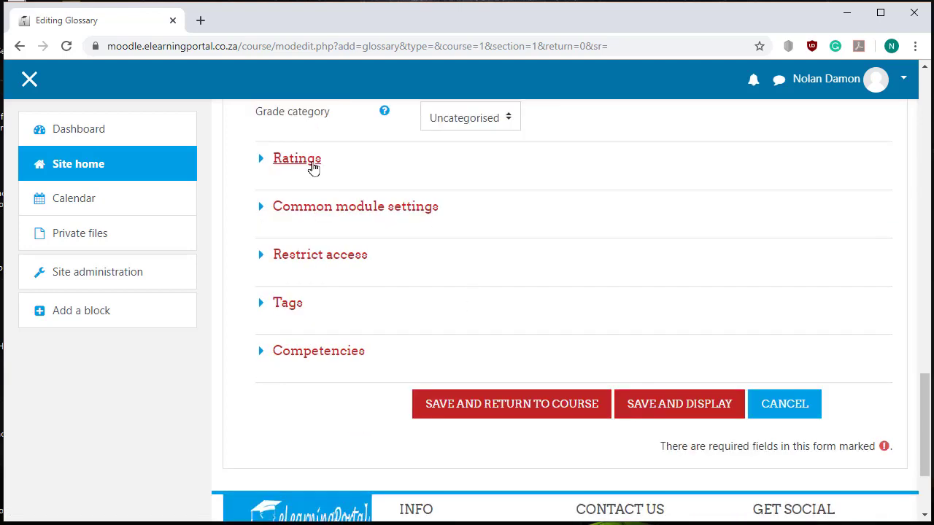
click(310, 161)
scroll(544, 283, down, 1)
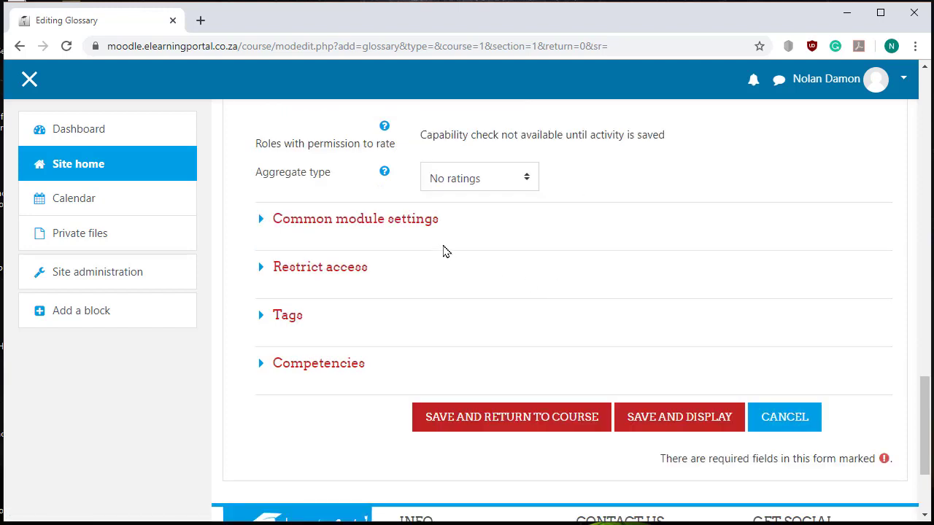
click(398, 225)
click(378, 228)
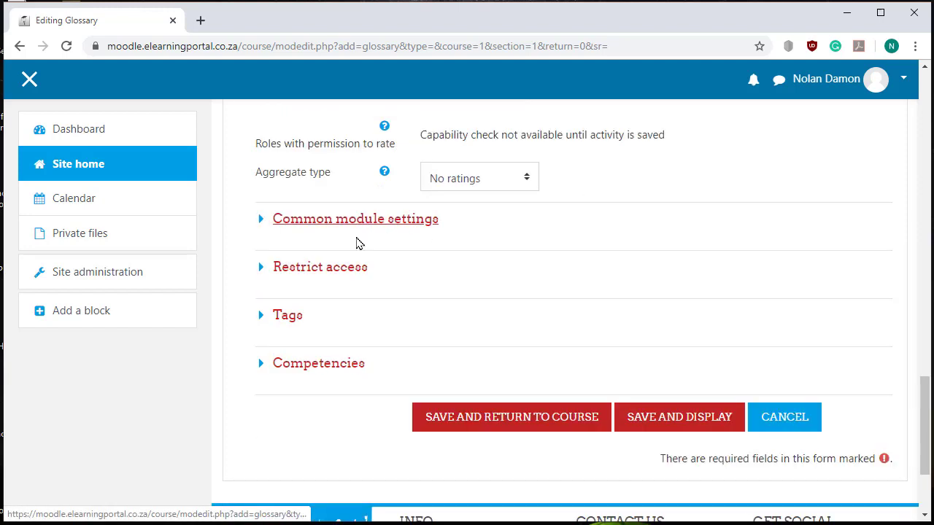
click(343, 276)
scroll(398, 311, down, 2)
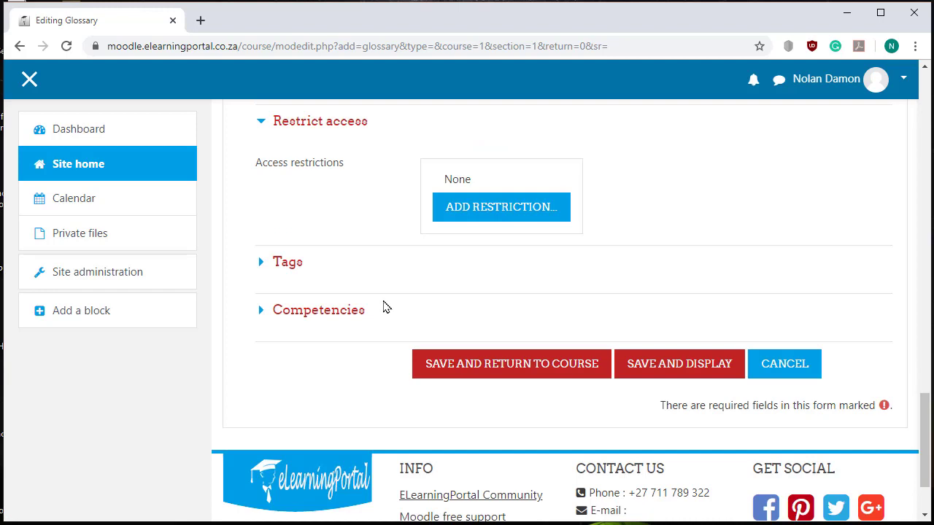
Step: Save the Dictionary glossary and display its page
click(690, 371)
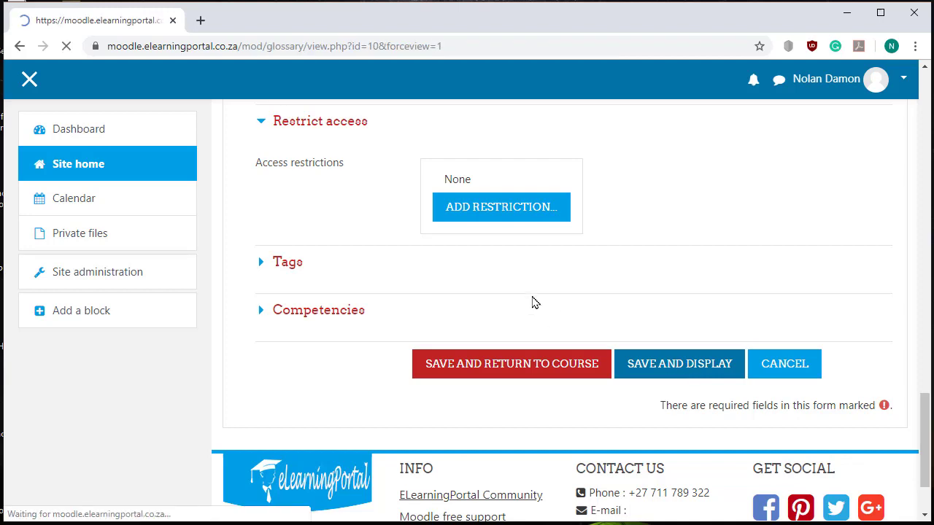
scroll(487, 340, down, 1)
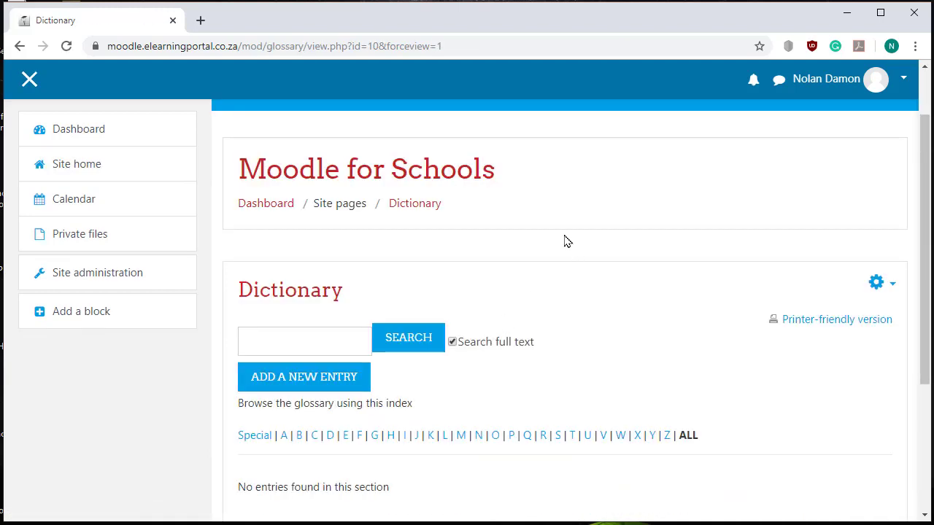
scroll(554, 288, down, 1)
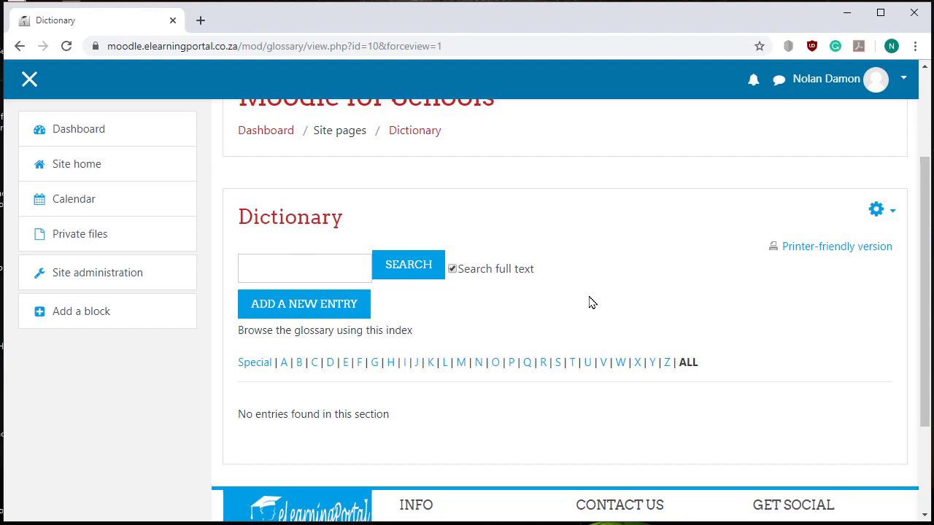
Step: Start a new Dictionary entry with the concept "cyber security"
click(310, 310)
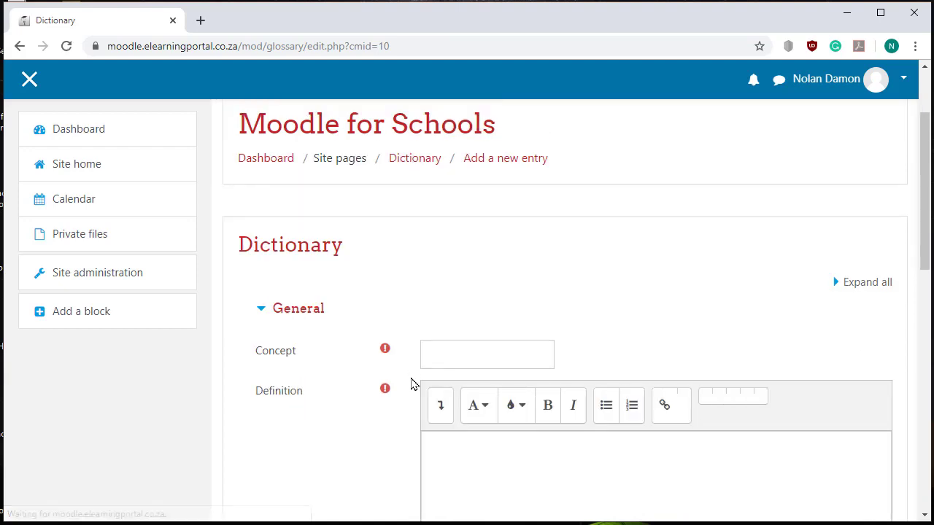
scroll(408, 386, down, 2)
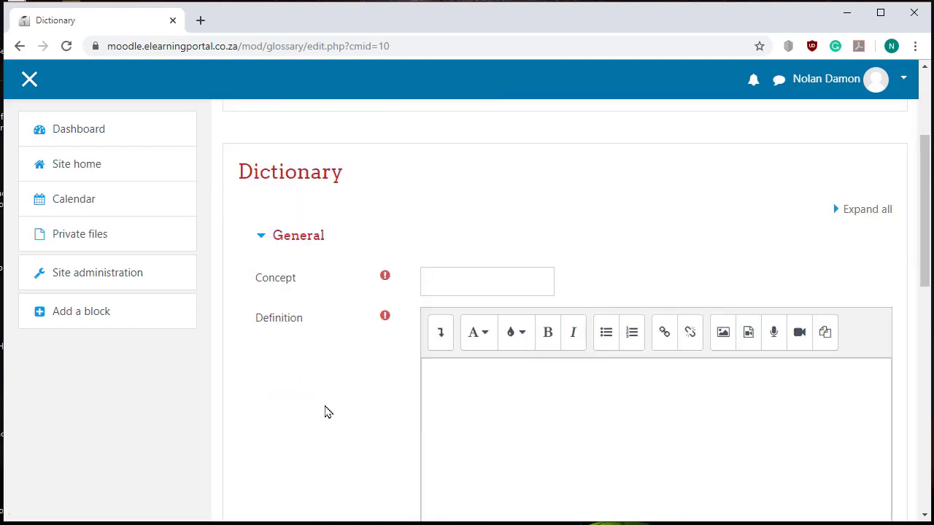
click(443, 281)
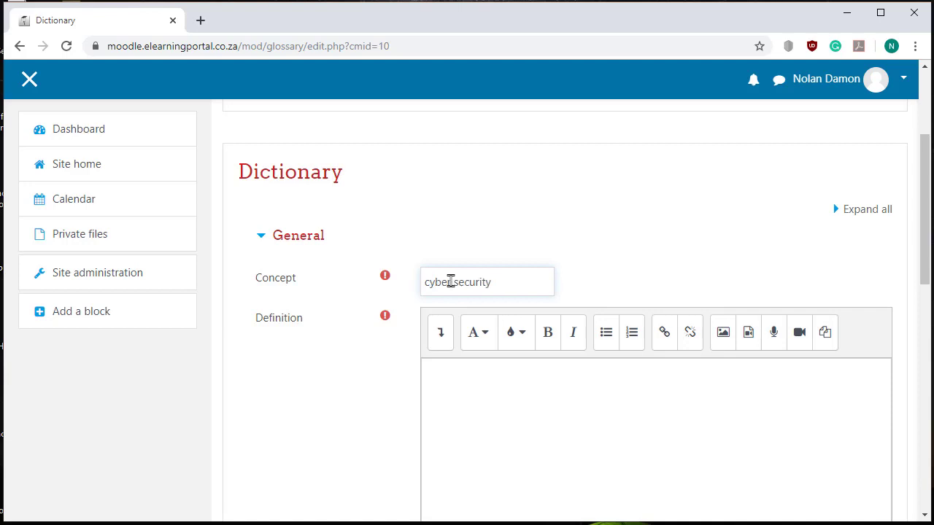
scroll(487, 394, down, 1)
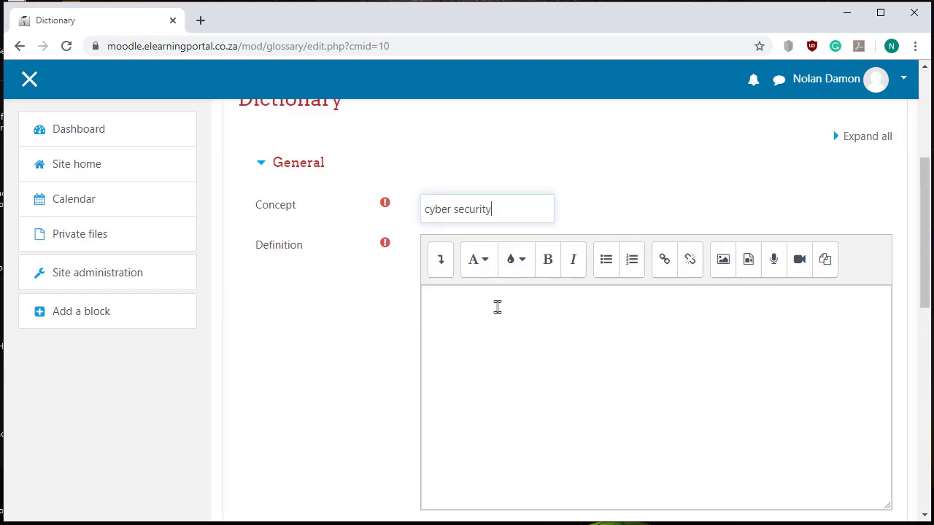
Step: Enter a run of blank spaces in the definition, select them, and start creating a link on them
click(475, 318)
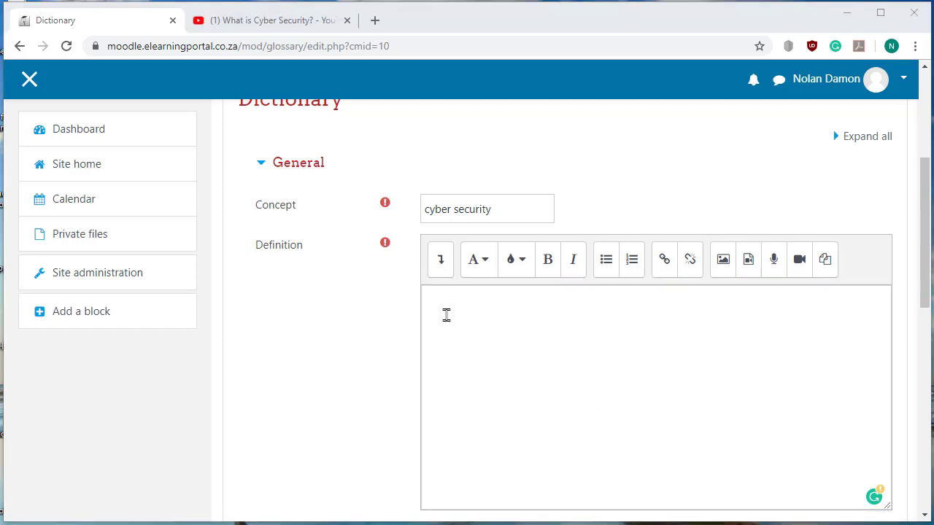
click(441, 319)
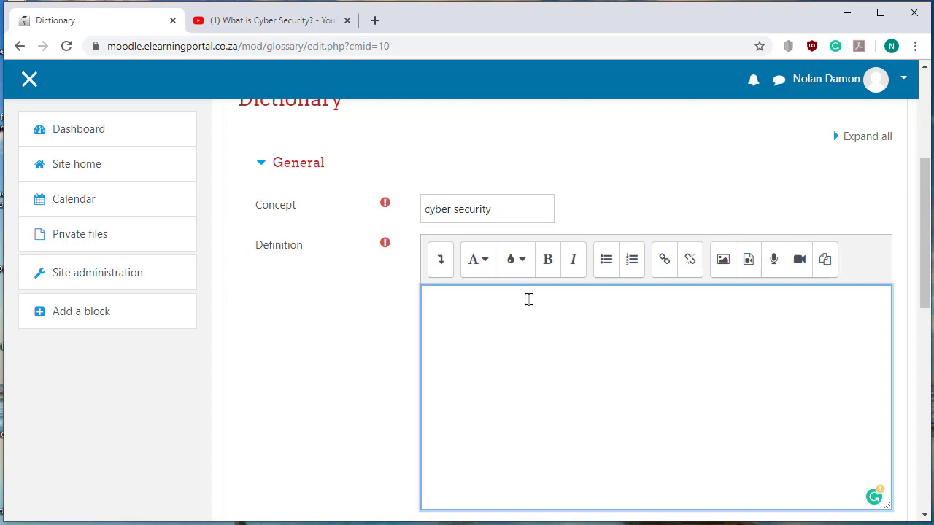
double_click(529, 299)
click(525, 302)
drag(525, 302, 430, 299)
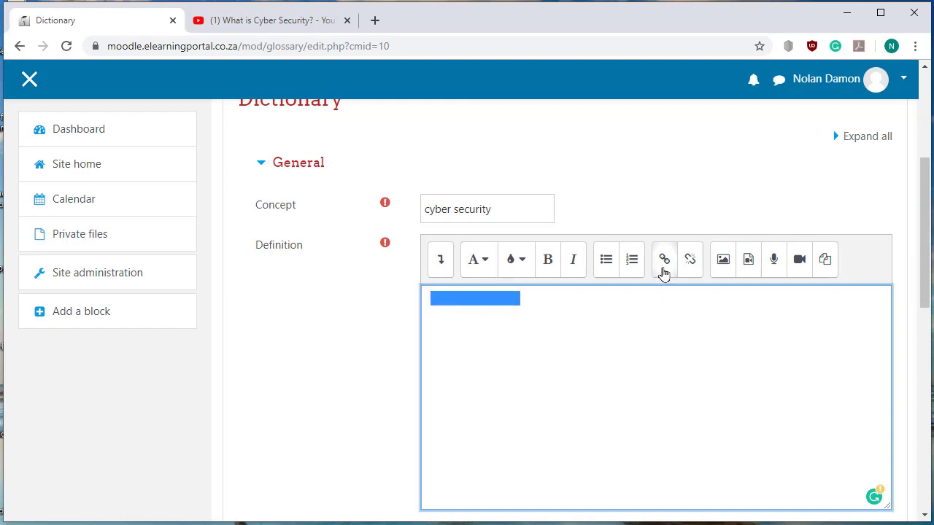
click(664, 270)
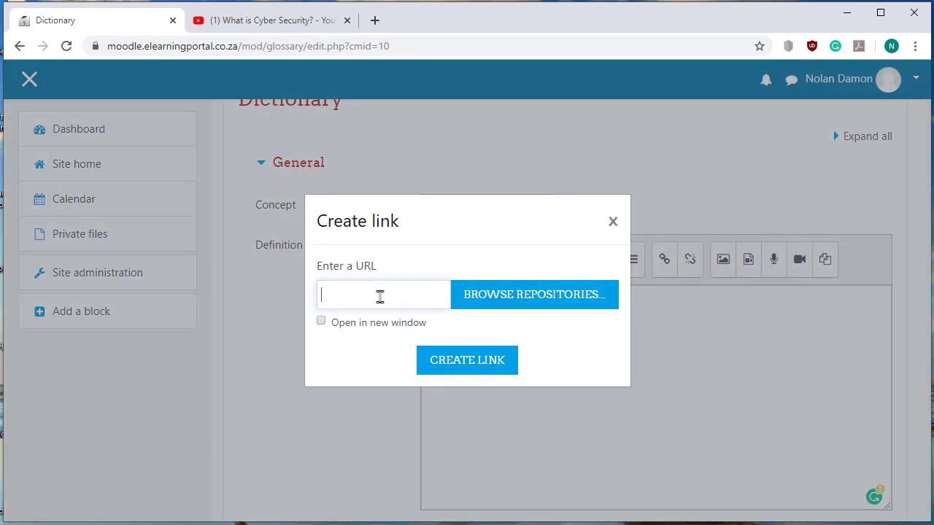
Step: Copy the web address of the YouTube video "What is Cyber Security?" and create the definition's link with it
click(282, 21)
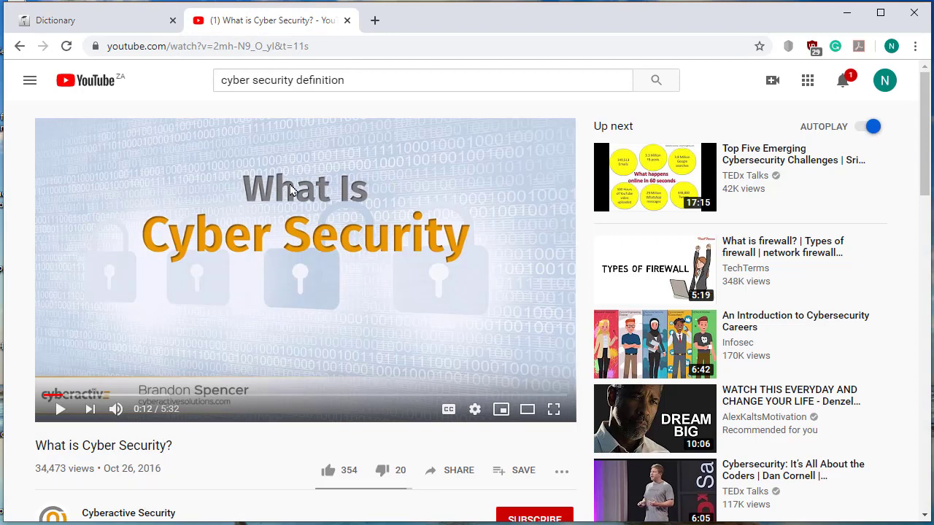
click(186, 45)
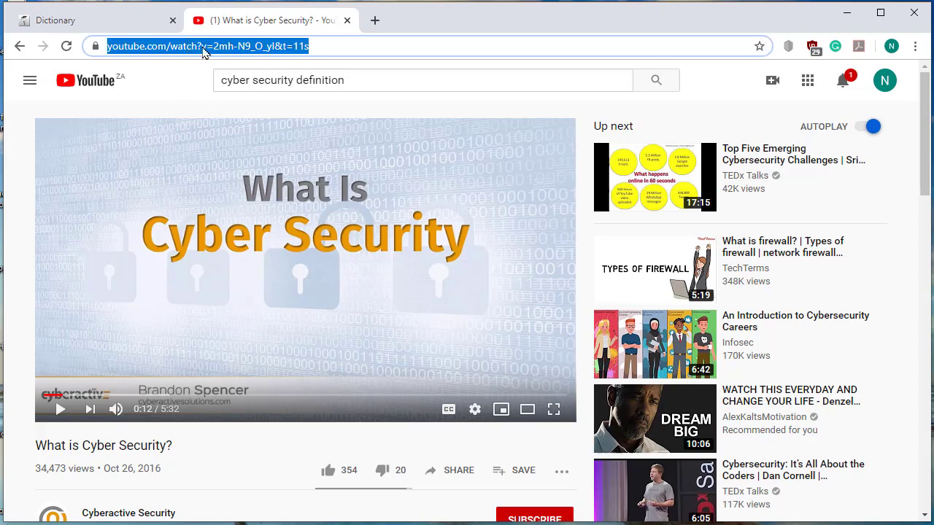
right_click(202, 51)
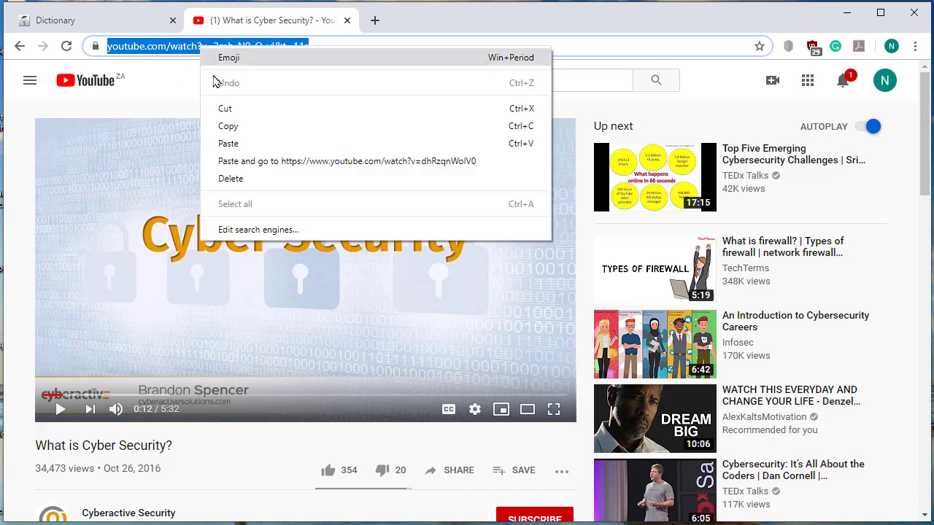
click(228, 125)
click(133, 20)
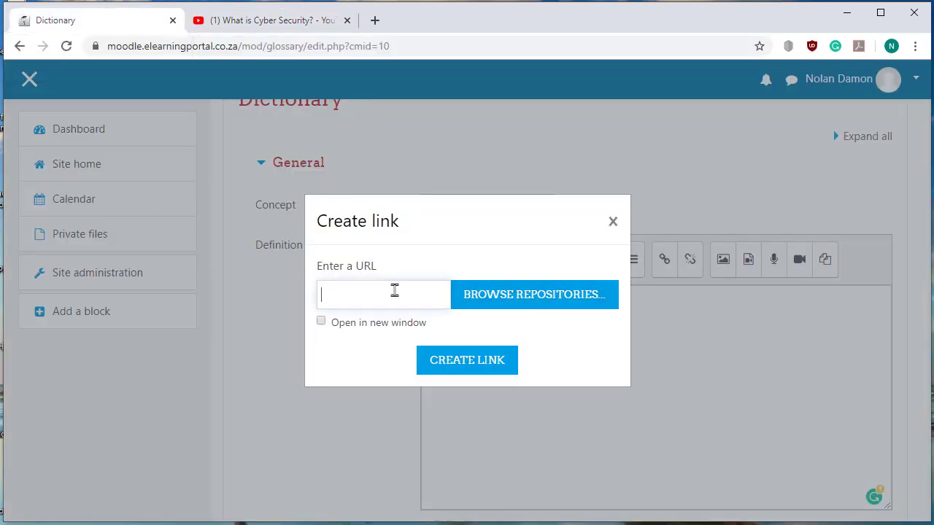
key(ctrl+v)
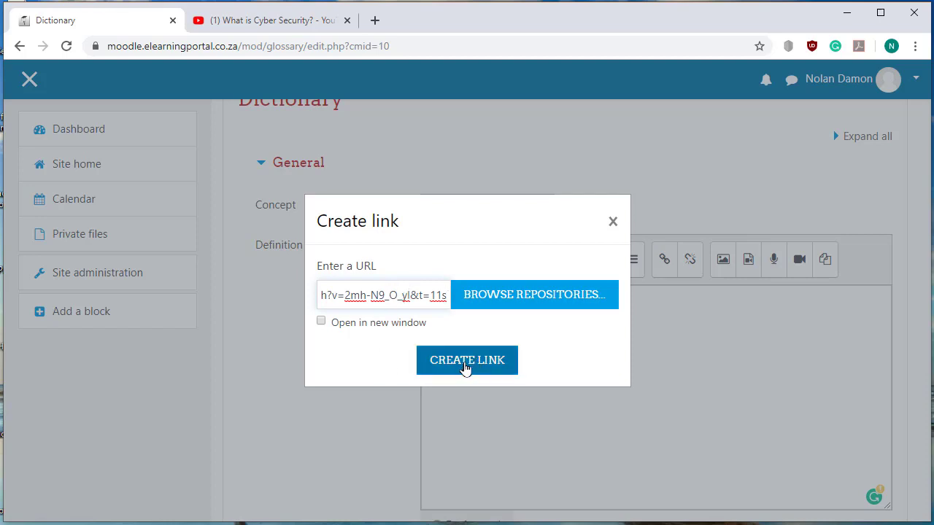
click(466, 365)
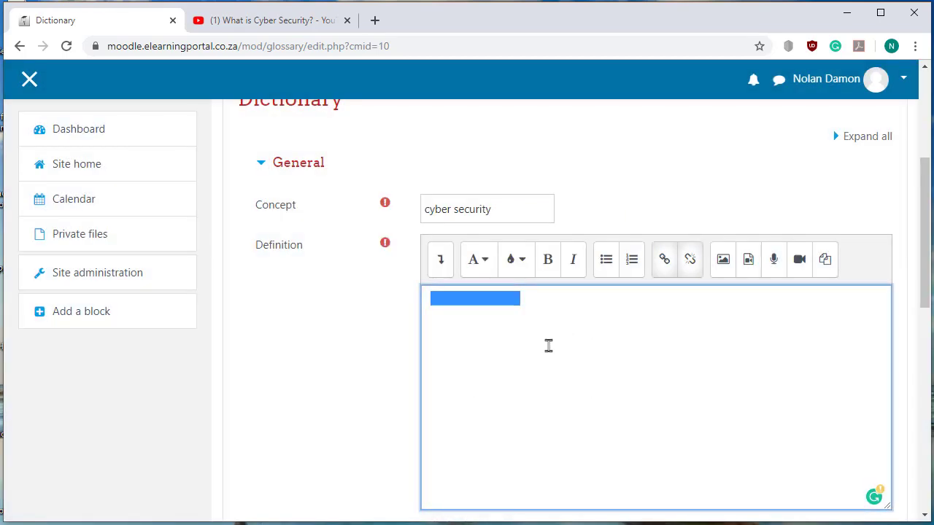
Step: Add the keyword "cyber security" to the glossary entry
scroll(375, 348, down, 4)
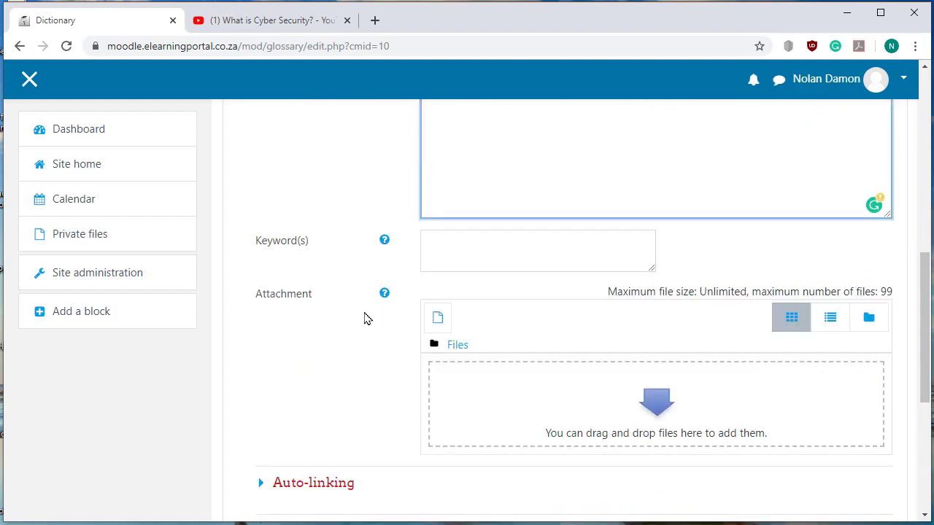
click(475, 252)
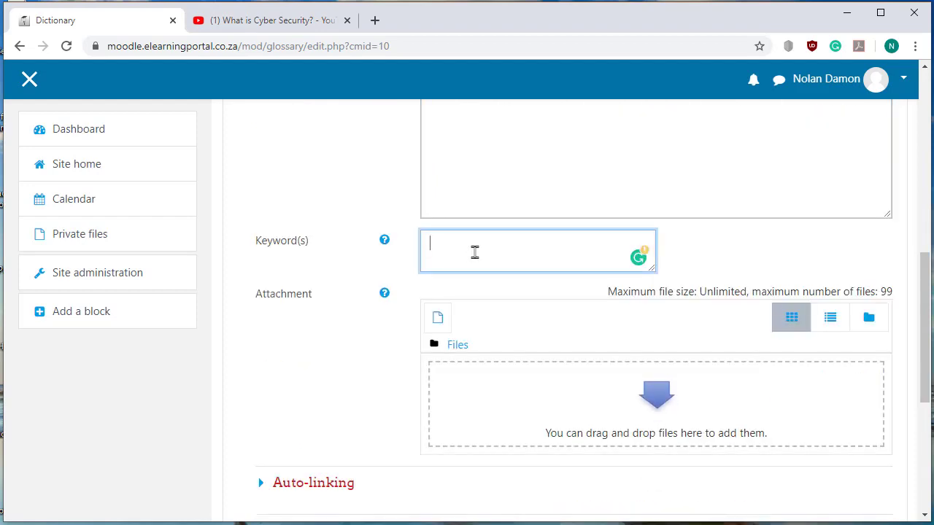
text(cyb)
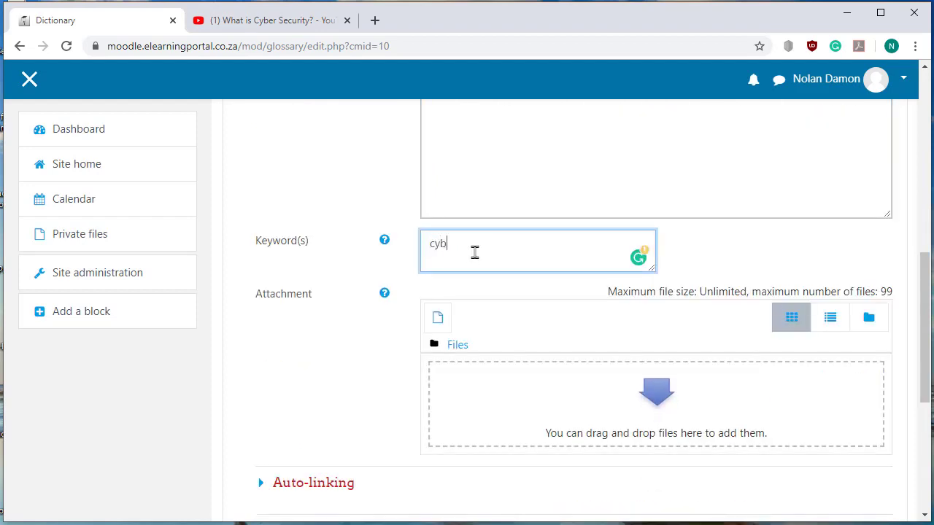
text(er security)
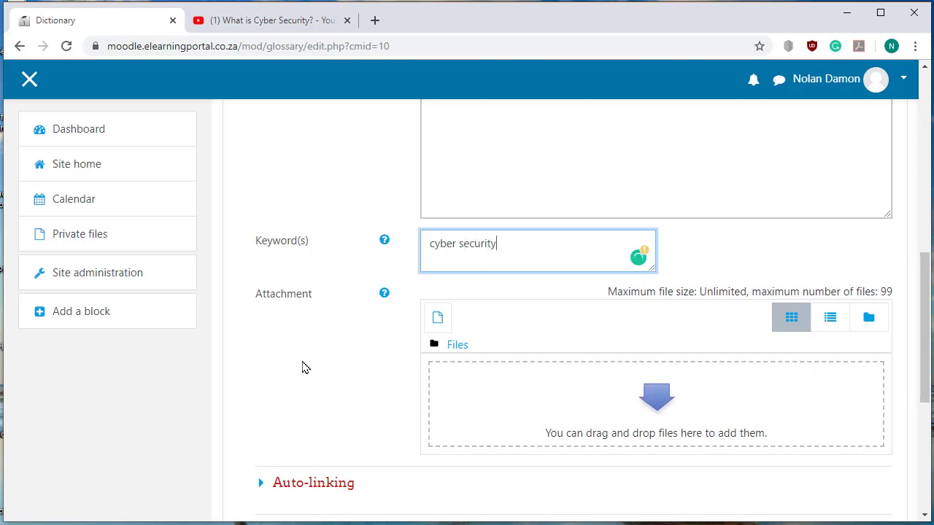
Step: Enable automatic linking, case sensitivity and whole-word matching for the entry, and save it
scroll(305, 367, down, 2)
scroll(310, 328, down, 2)
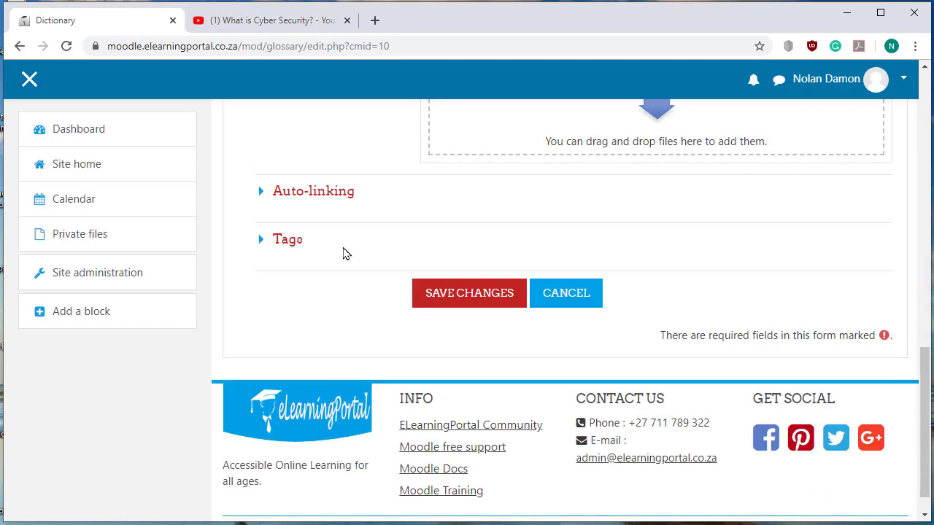
click(296, 199)
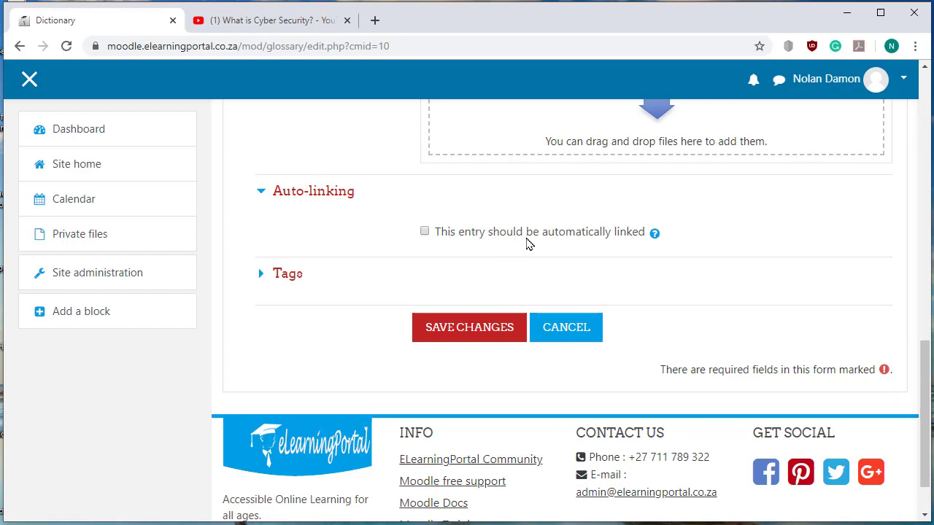
click(425, 232)
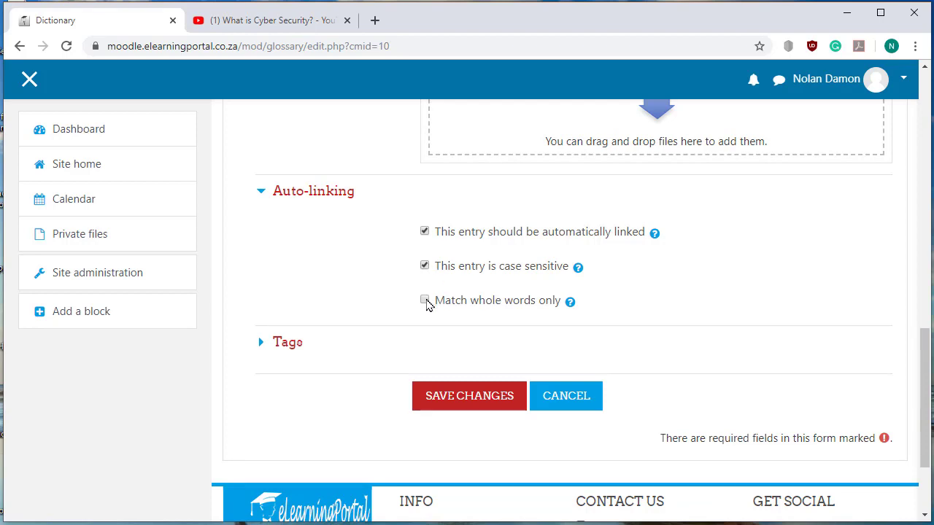
click(464, 404)
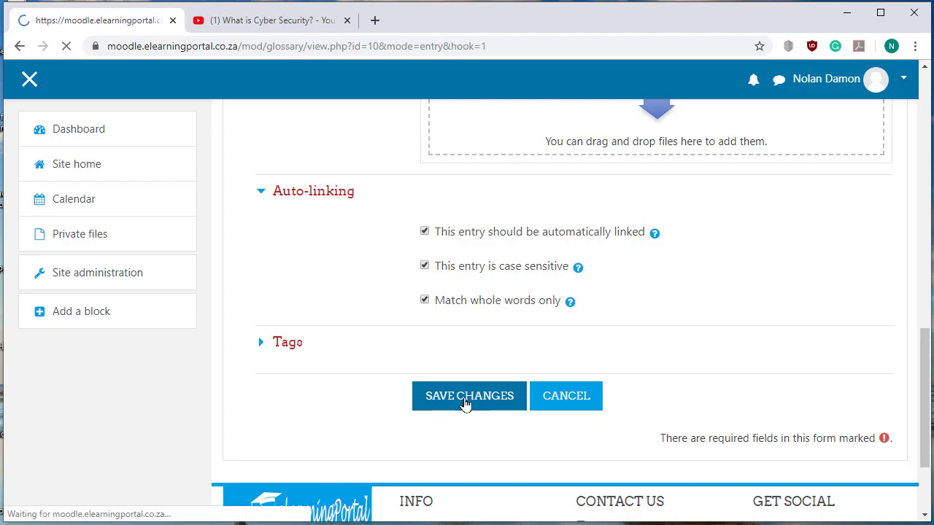
Step: Check the saved cyber security entry by briefly playing its embedded video and pausing it
scroll(599, 365, down, 3)
scroll(601, 321, down, 1)
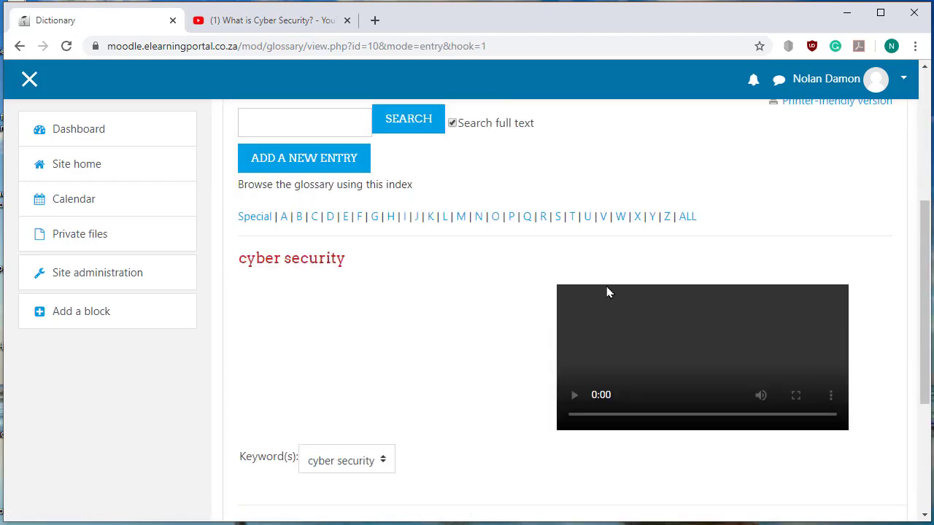
click(575, 396)
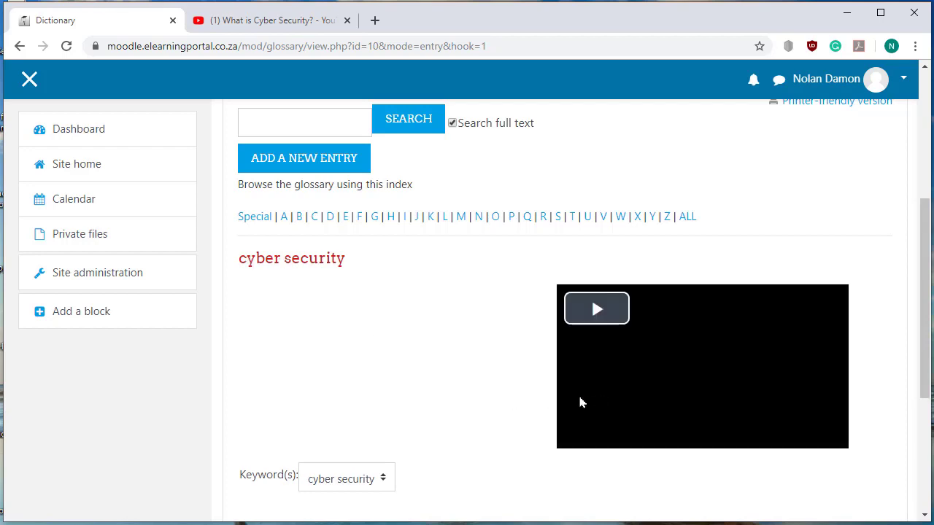
click(596, 310)
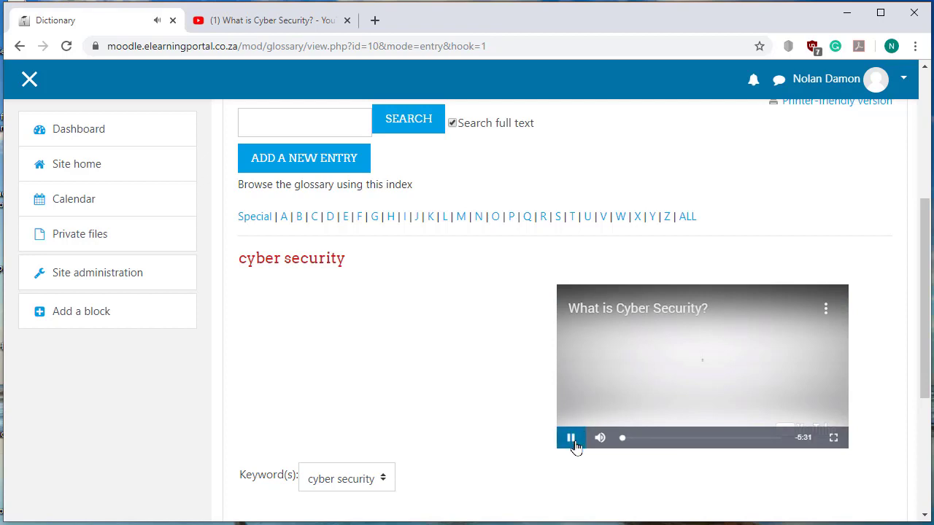
click(571, 438)
scroll(431, 393, up, 1)
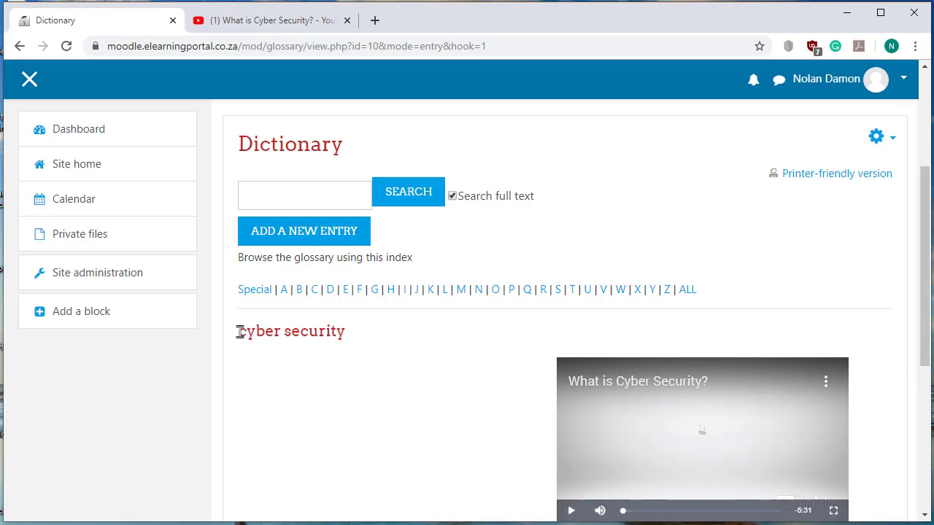
drag(239, 332, 346, 334)
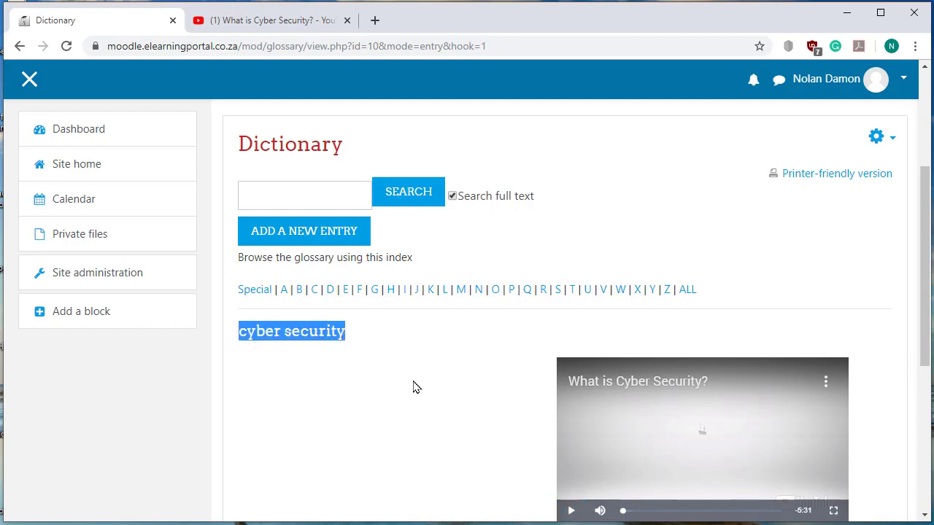
scroll(431, 400, up, 1)
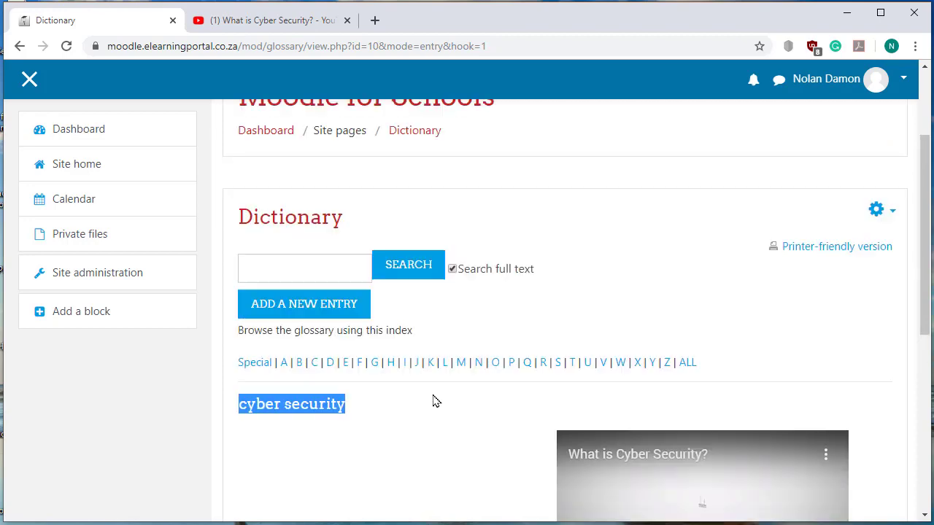
Step: Return to the site home and open the Systems Technologies course
click(67, 162)
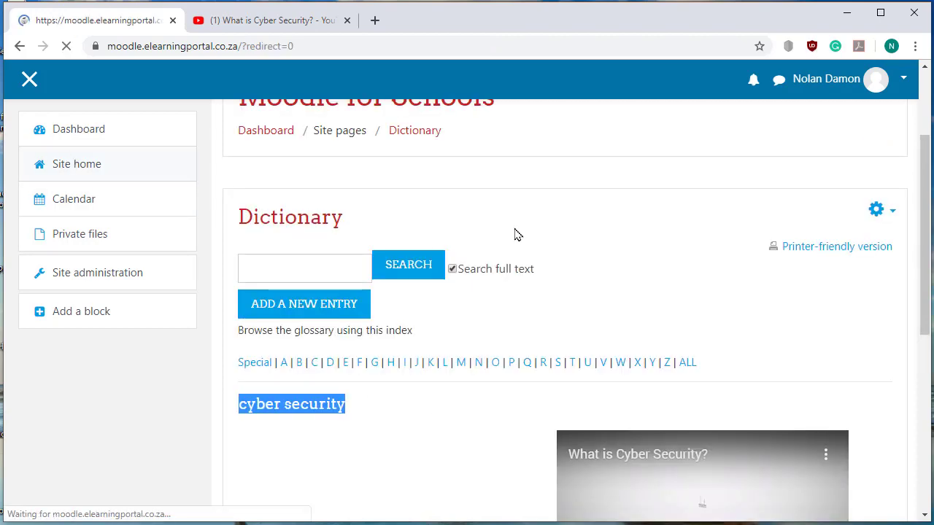
scroll(375, 289, down, 8)
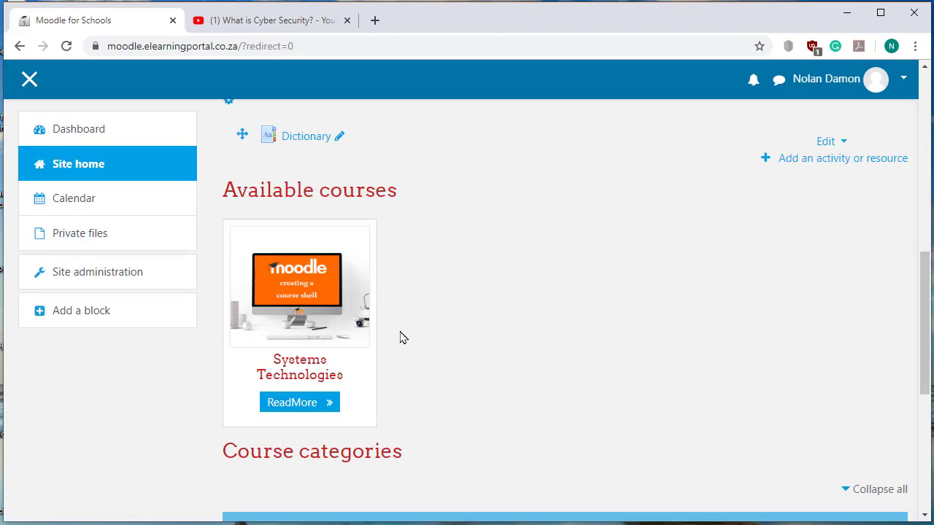
click(299, 372)
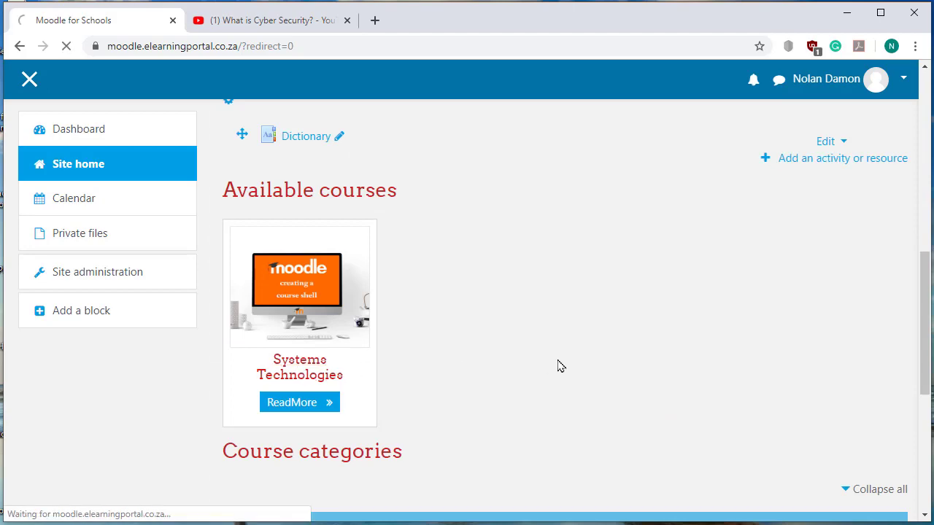
Step: Start adding a Page resource to the Types of computers topic
scroll(444, 329, down, 10)
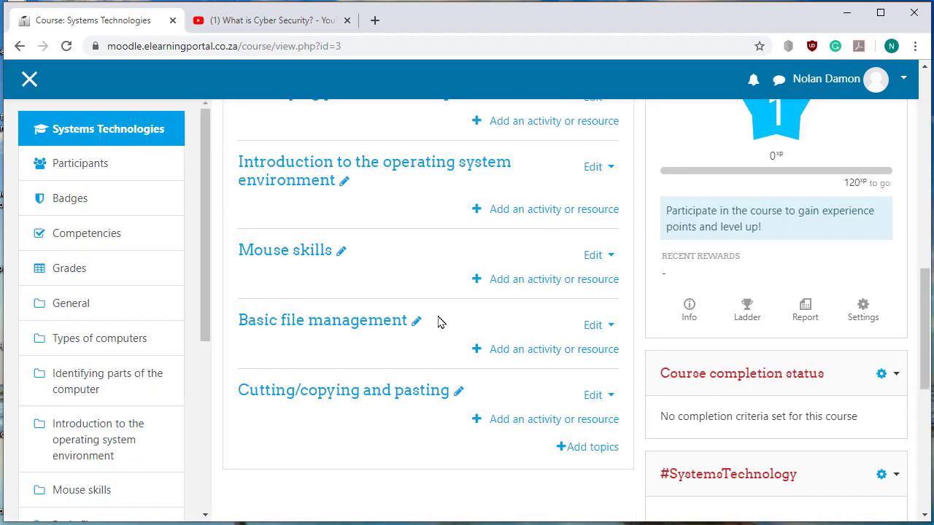
scroll(394, 348, up, 5)
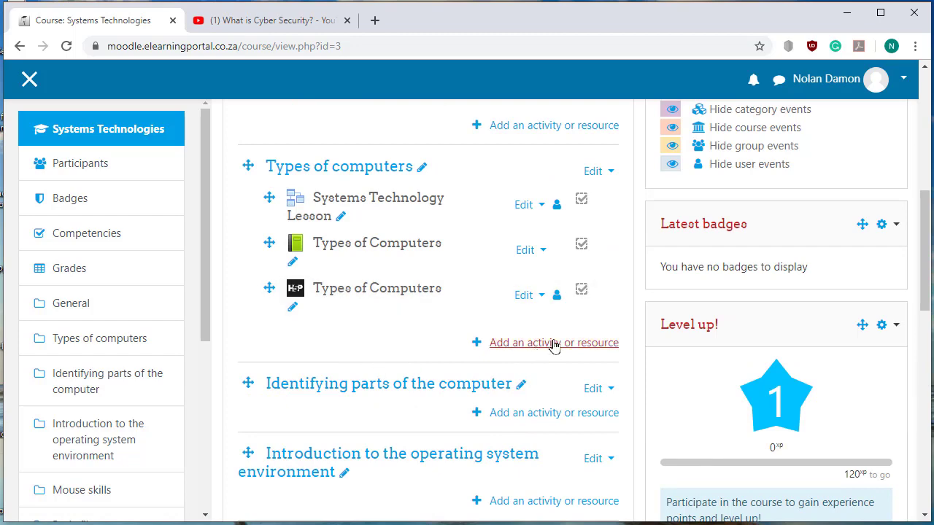
click(522, 347)
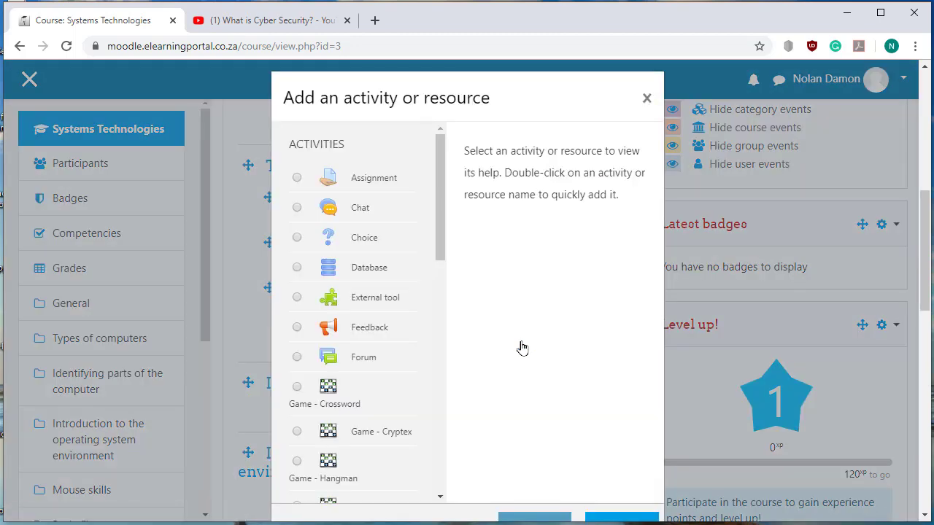
drag(440, 246, 452, 487)
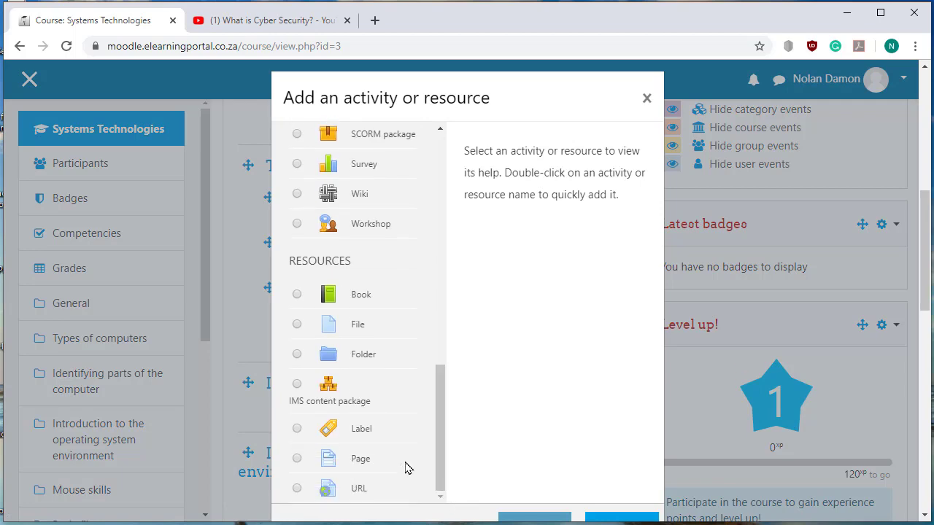
click(297, 460)
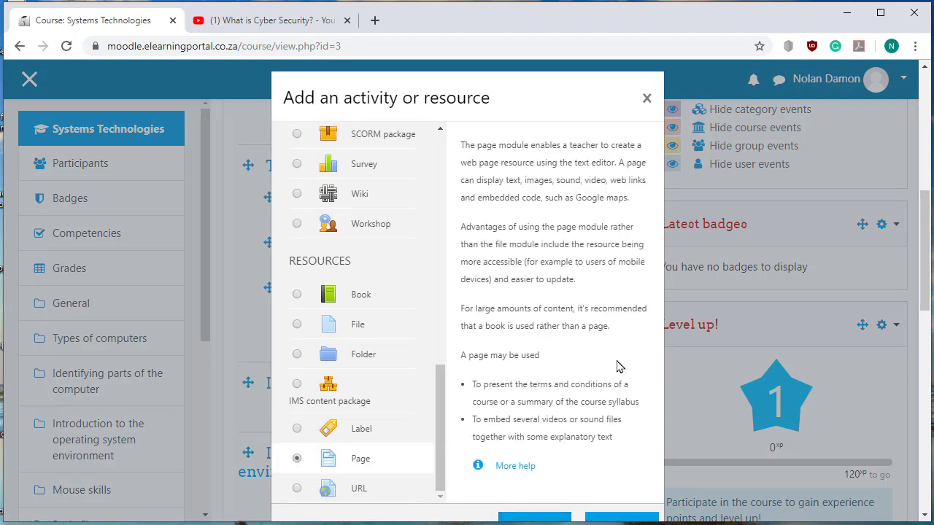
scroll(617, 369, down, 2)
scroll(379, 235, up, 7)
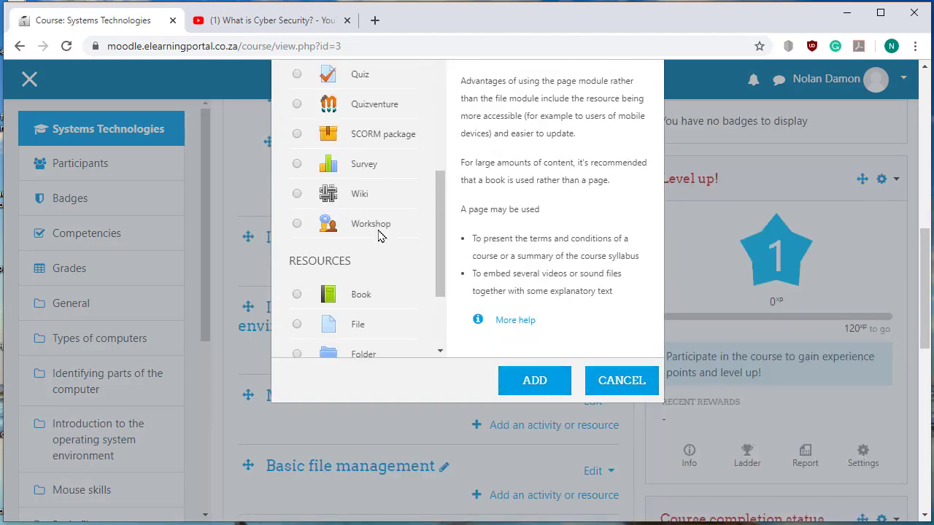
scroll(368, 208, up, 2)
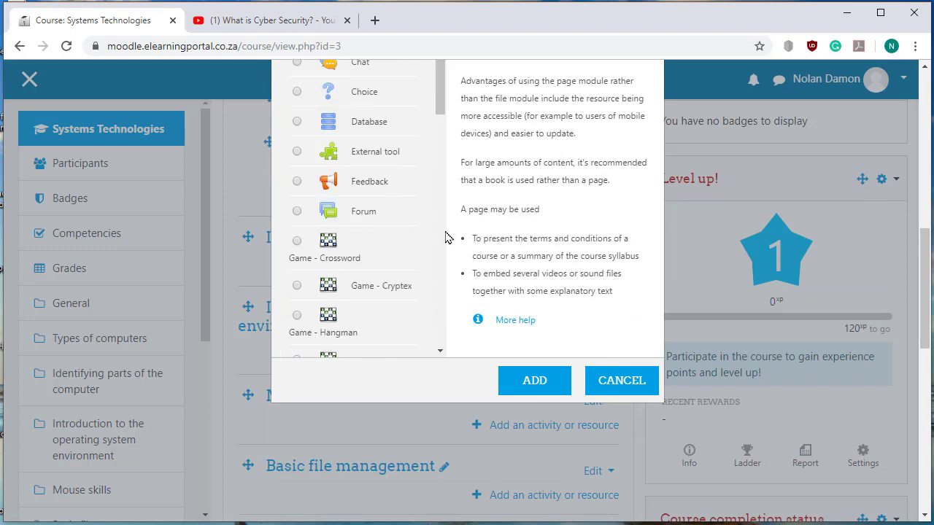
scroll(409, 260, down, 9)
scroll(409, 260, down, 1)
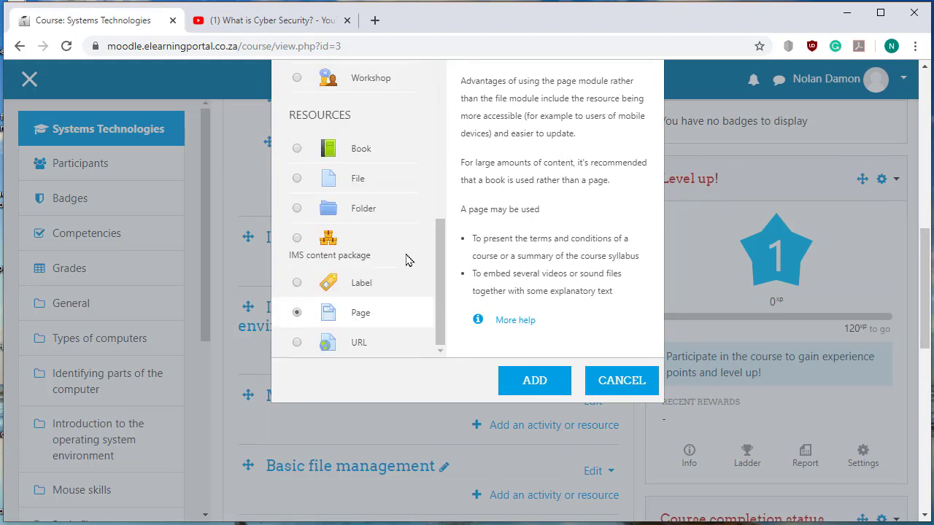
click(536, 381)
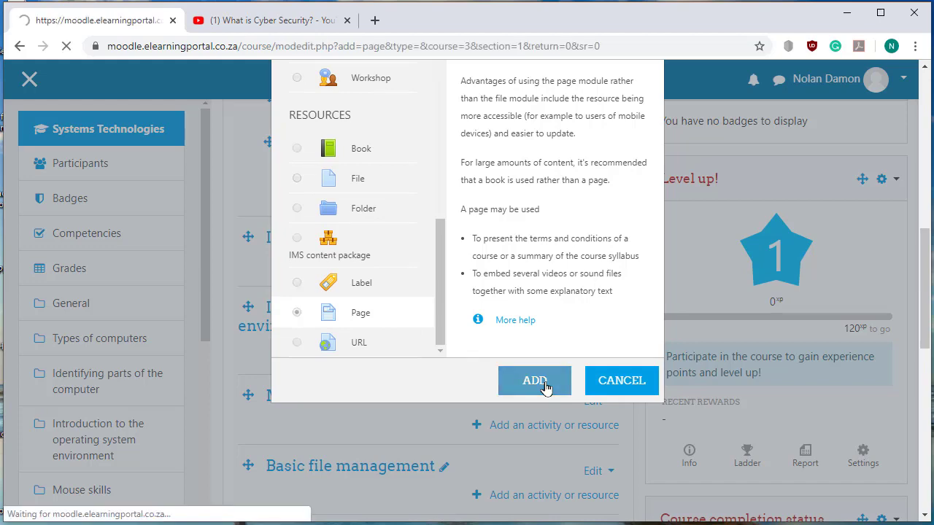
Step: Name the page "Cyber Information Sheet" and enter "Cyber security is very important for any organization." as its page content
scroll(346, 401, down, 3)
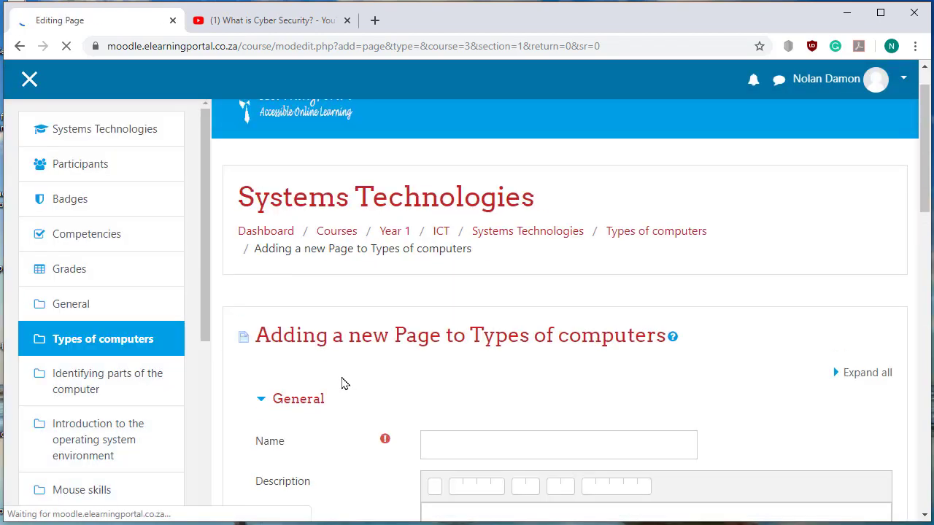
click(481, 290)
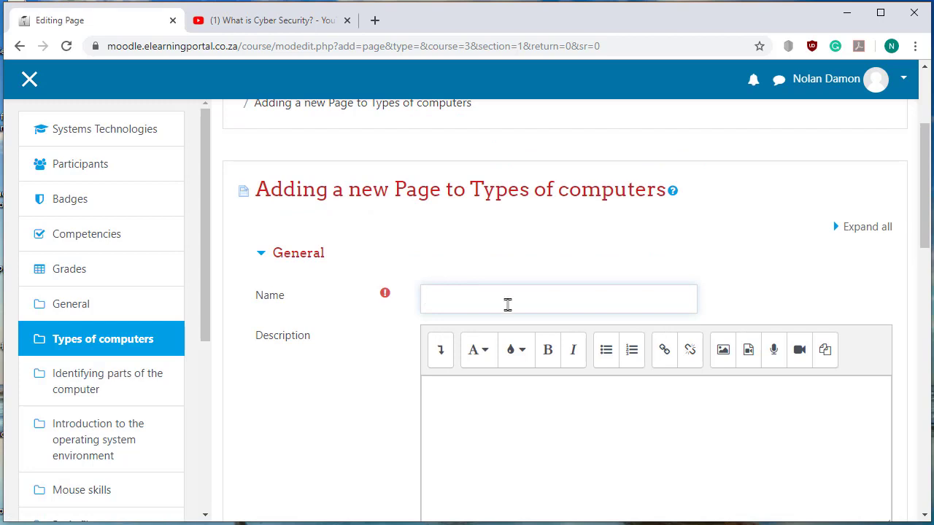
scroll(338, 307, down, 1)
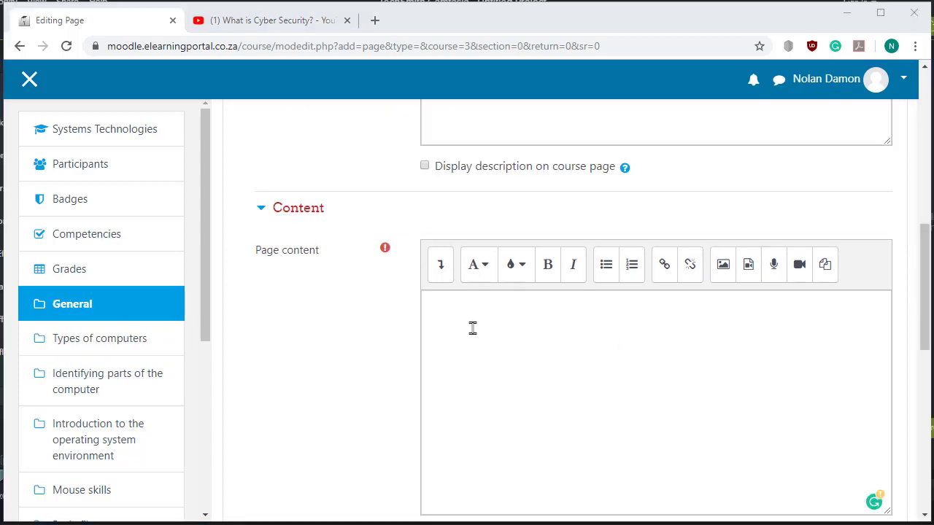
click(462, 324)
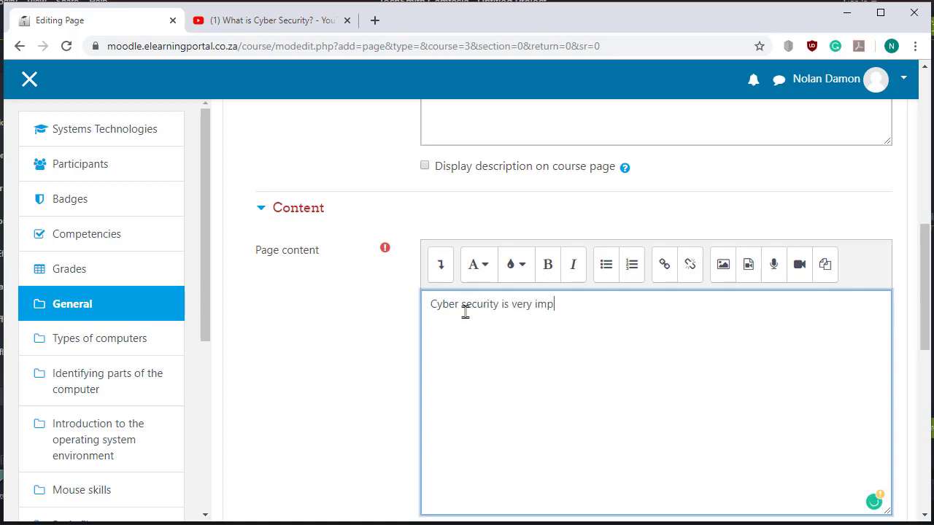
text(tant fo)
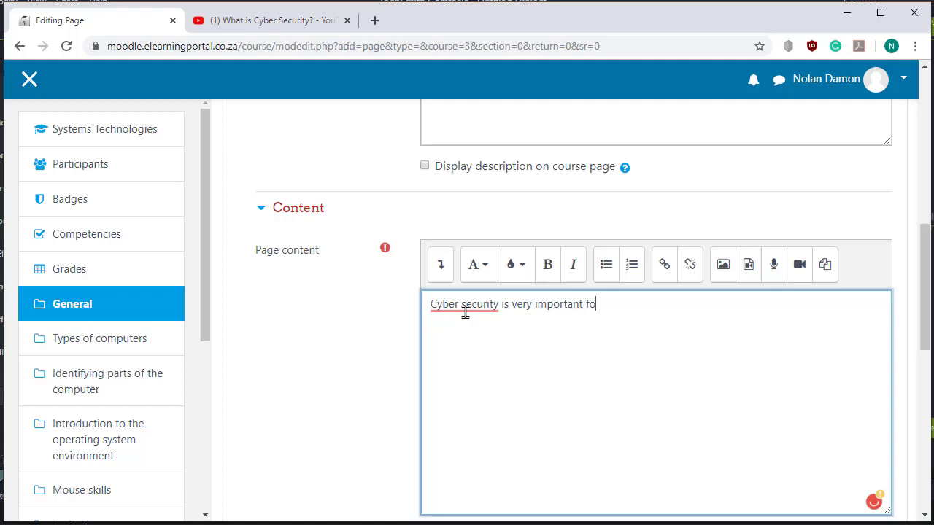
text(r any organisation.)
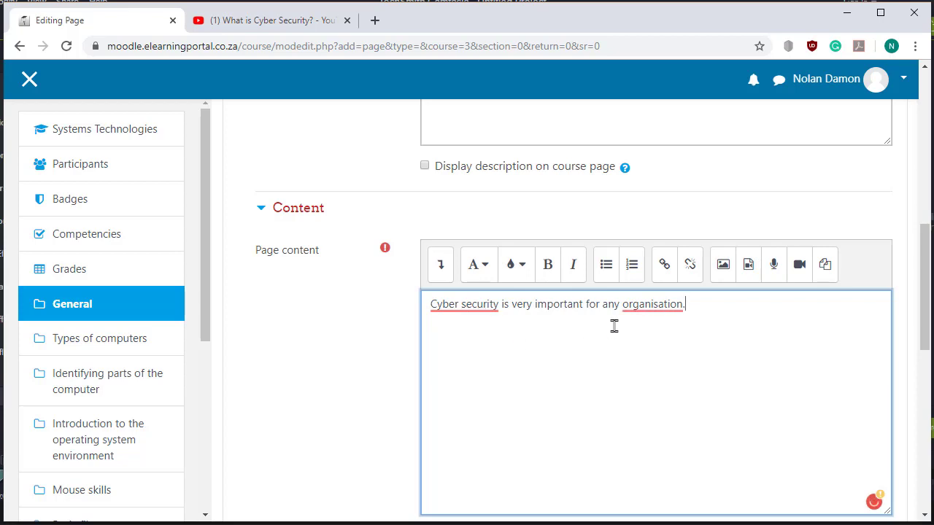
click(653, 304)
click(661, 220)
text(.)
Step: Look through the page's Appearance, Common module settings and Restrict access options
scroll(591, 358, down, 5)
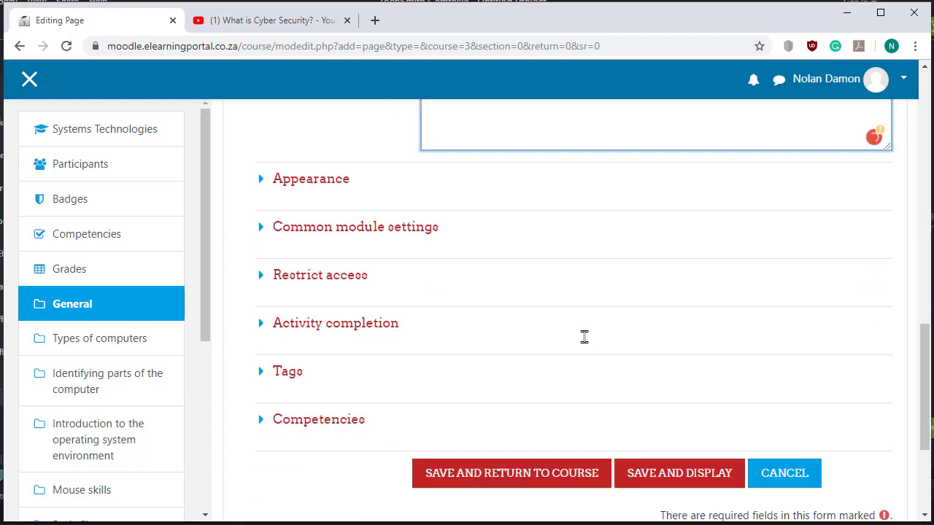
click(337, 186)
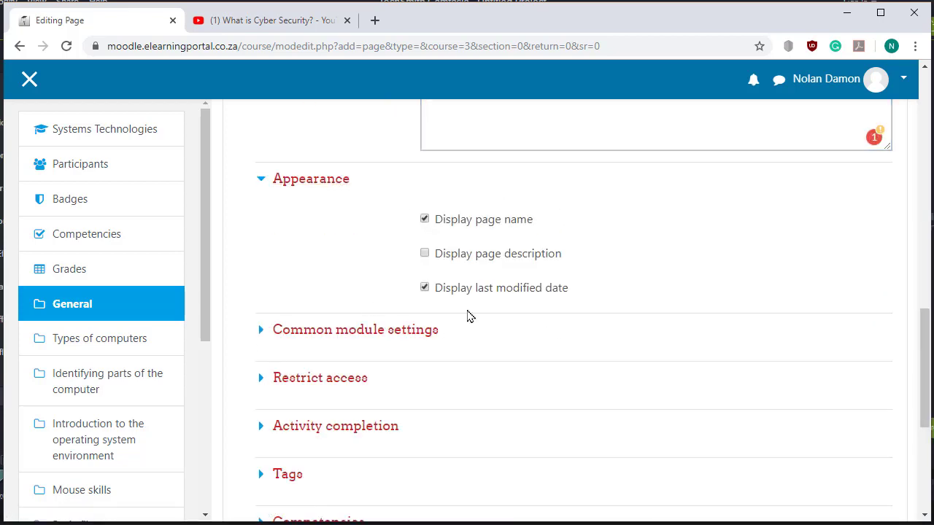
click(314, 185)
click(373, 232)
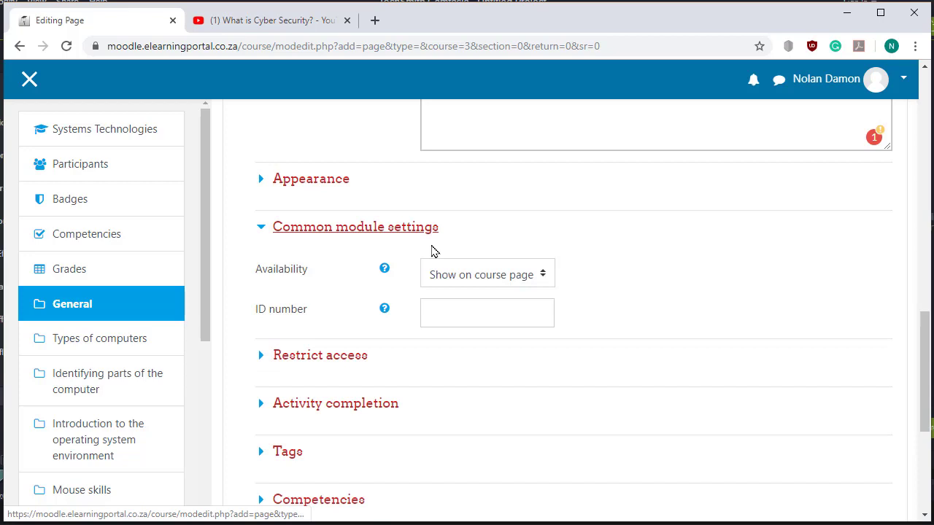
click(409, 233)
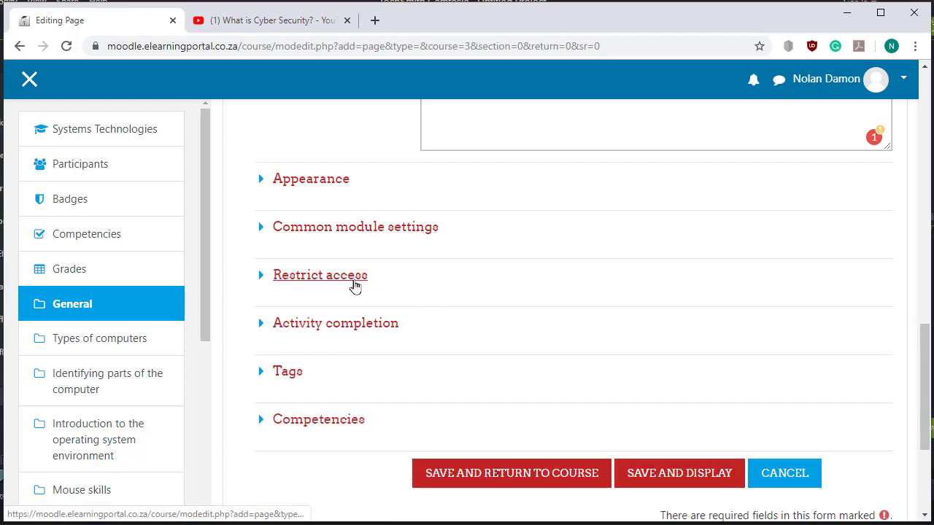
click(353, 280)
click(343, 284)
Step: Set the page's completion tracking to "Show activity as complete when conditions are met"
click(367, 330)
scroll(520, 241, down, 2)
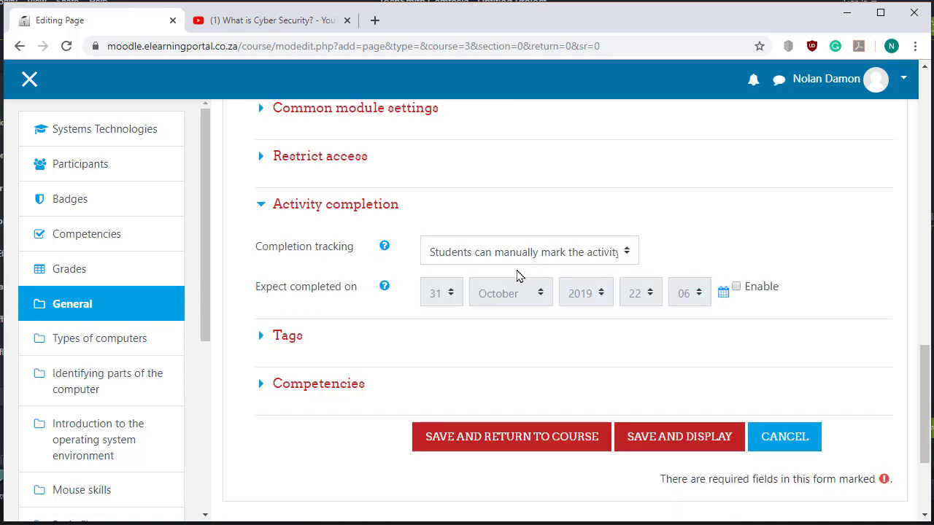
click(523, 248)
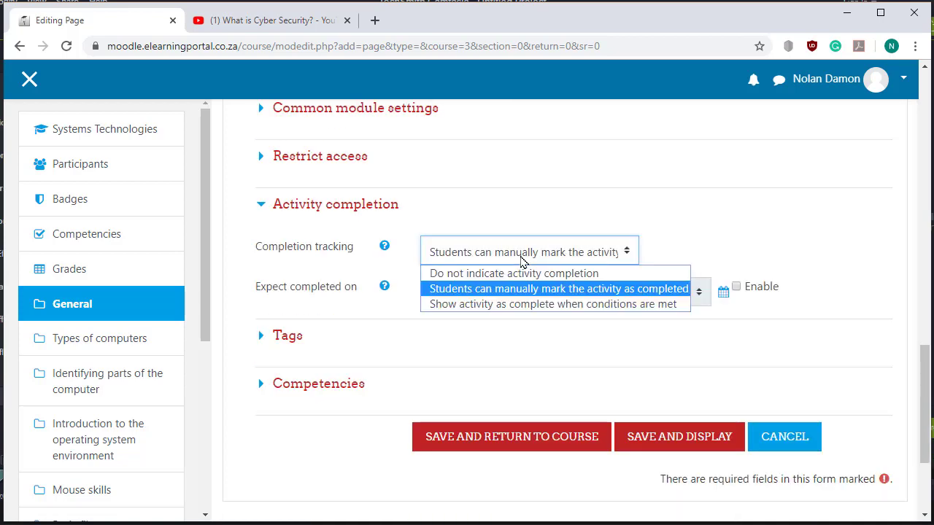
click(512, 304)
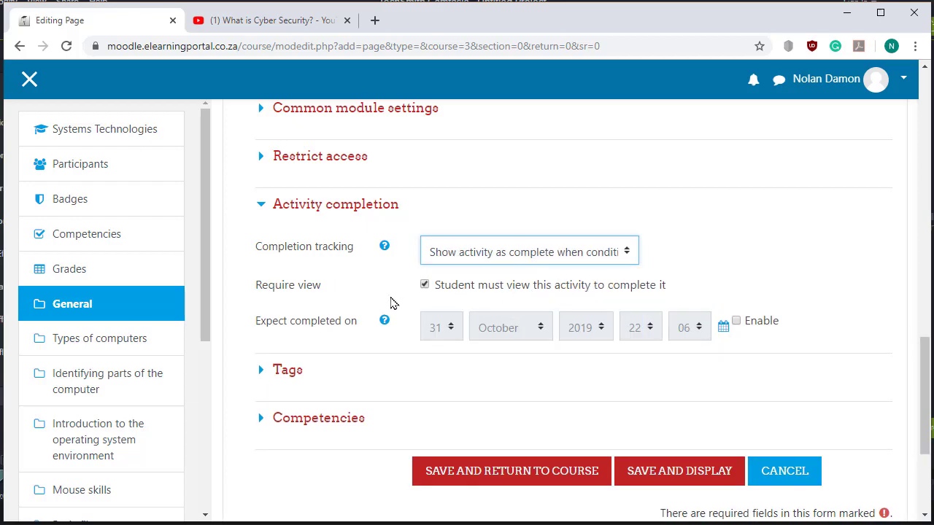
Step: Glance at the Tags and Competencies sections, and save the page so that it is displayed
scroll(398, 376, down, 1)
click(296, 310)
click(296, 309)
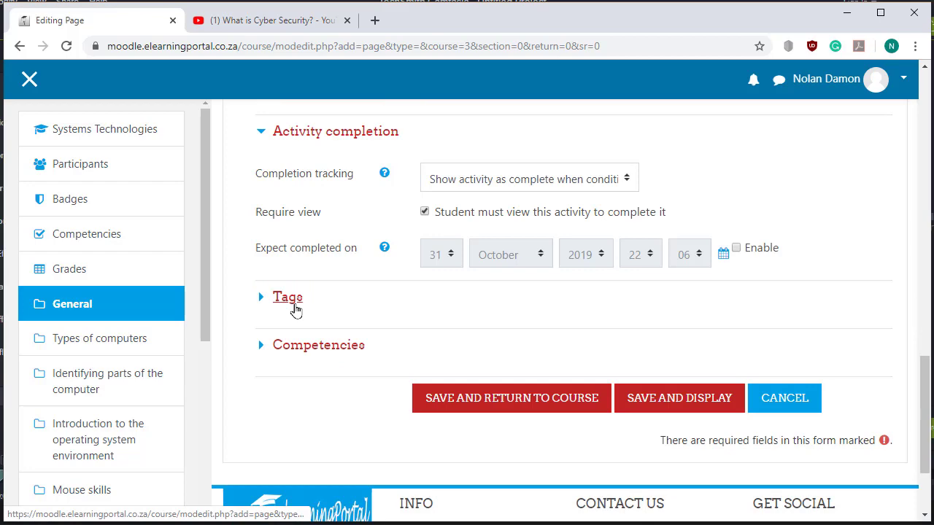
click(332, 352)
click(329, 349)
scroll(588, 318, down, 1)
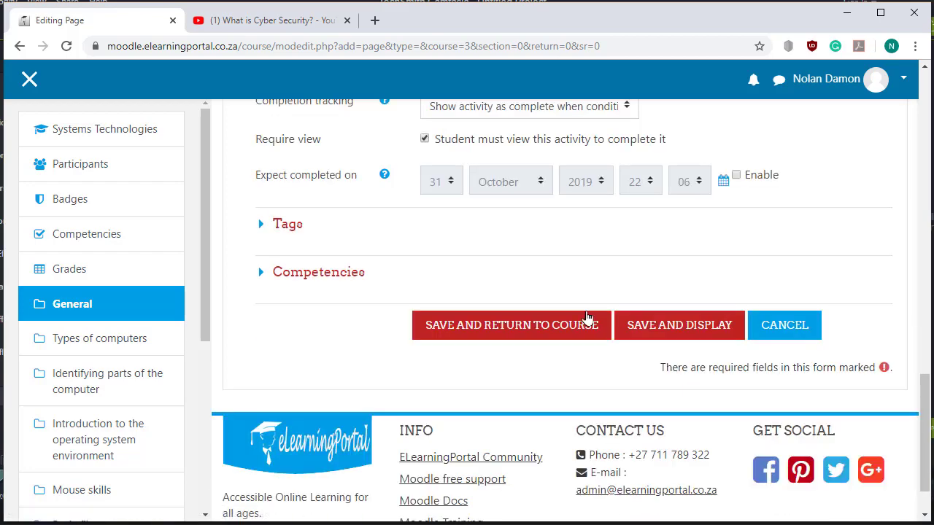
click(678, 332)
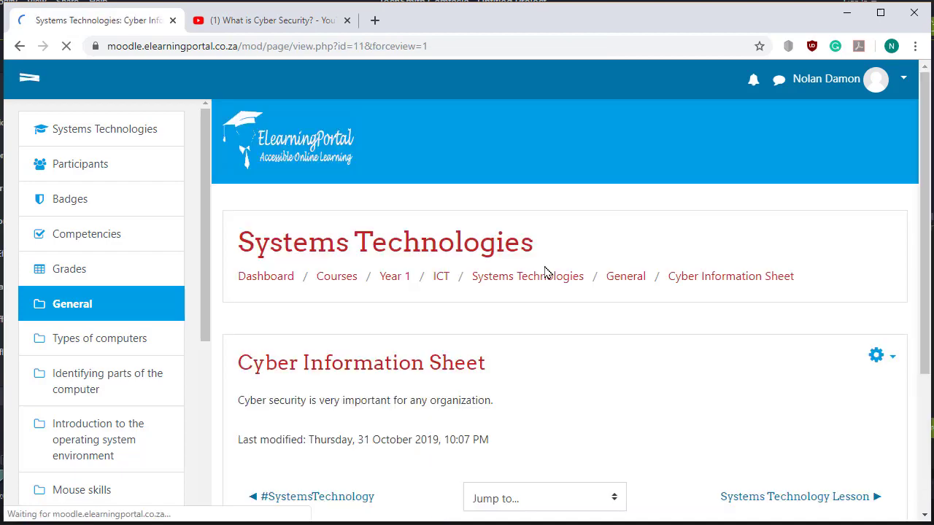
Step: Check the saved Cyber Information Sheet for an automatic glossary link on the cyber security text
scroll(566, 299, down, 2)
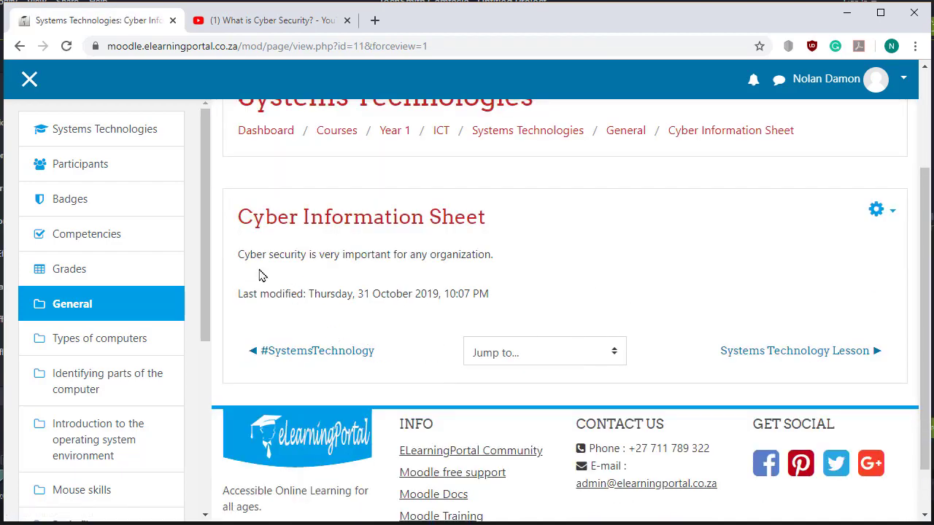
drag(242, 217, 506, 218)
drag(238, 255, 495, 258)
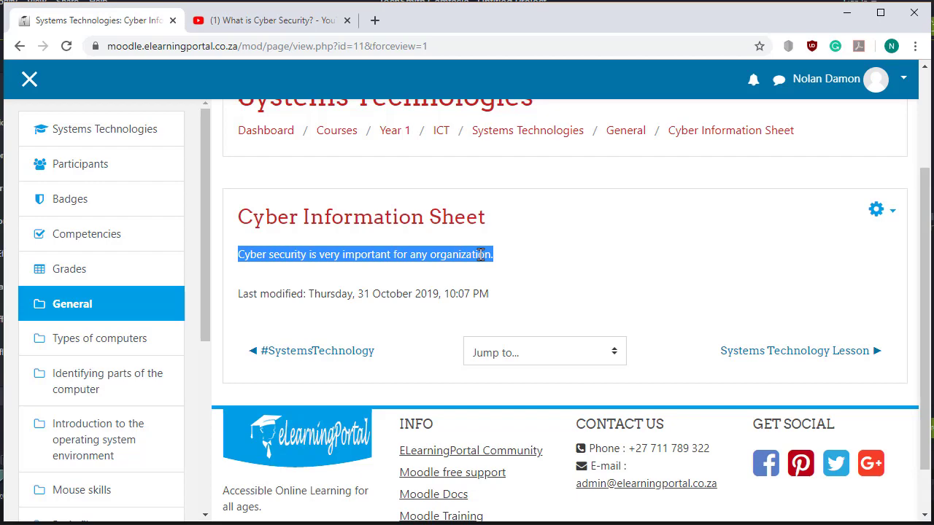
click(272, 279)
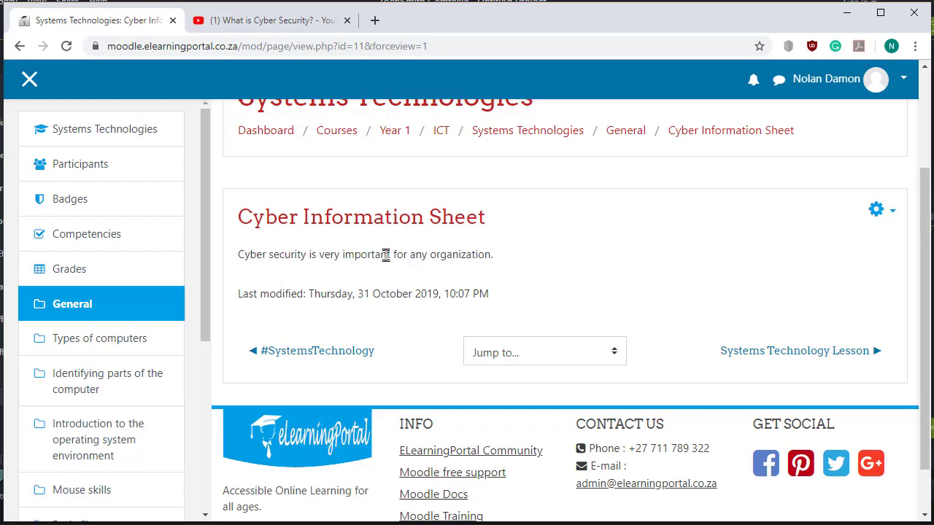
scroll(636, 286, up, 2)
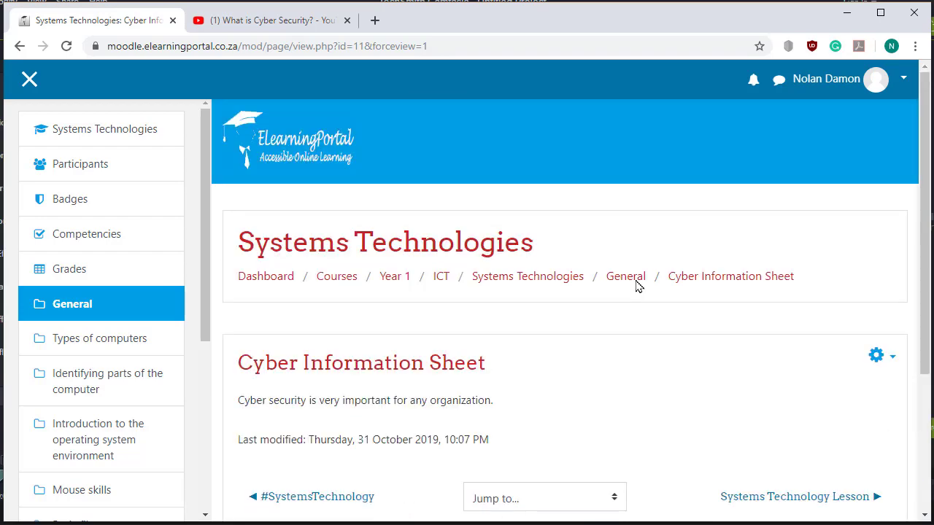
scroll(587, 335, down, 2)
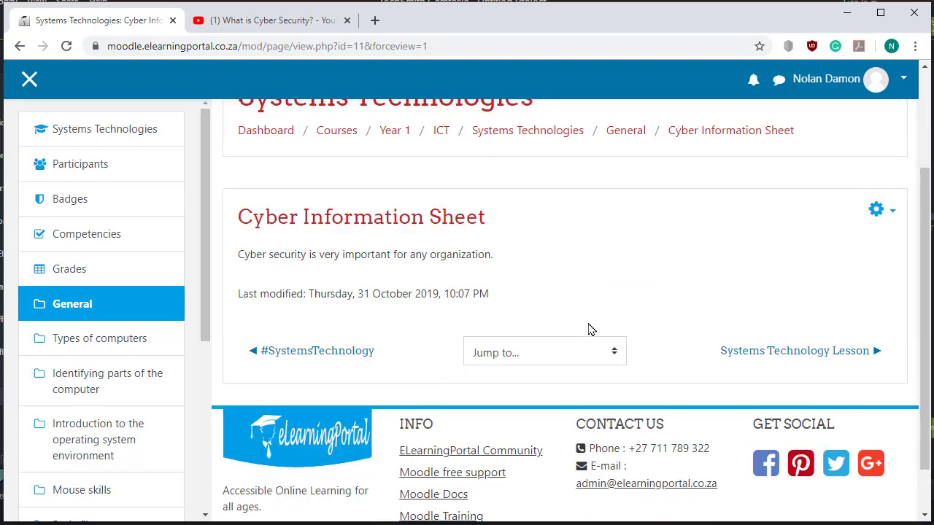
Step: Open the Glossary activity module's settings among the plugins in Site administration
scroll(95, 358, down, 4)
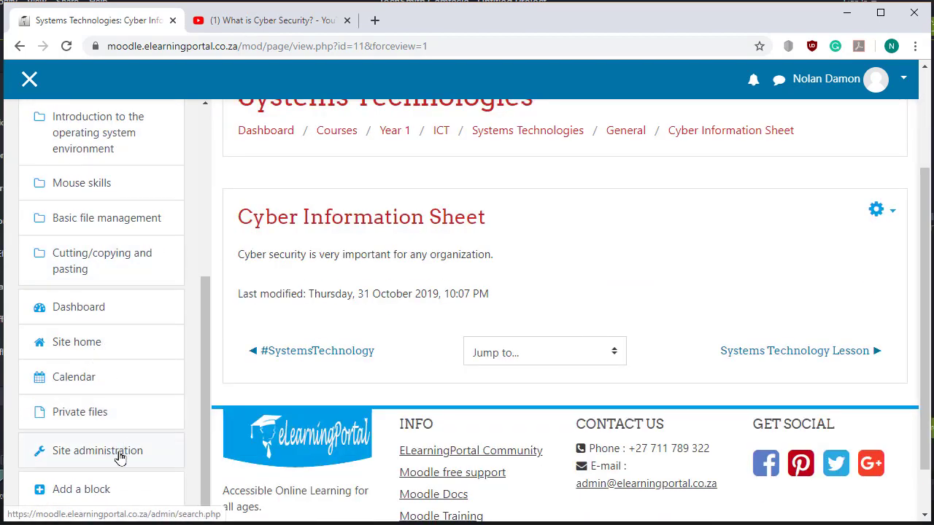
click(120, 456)
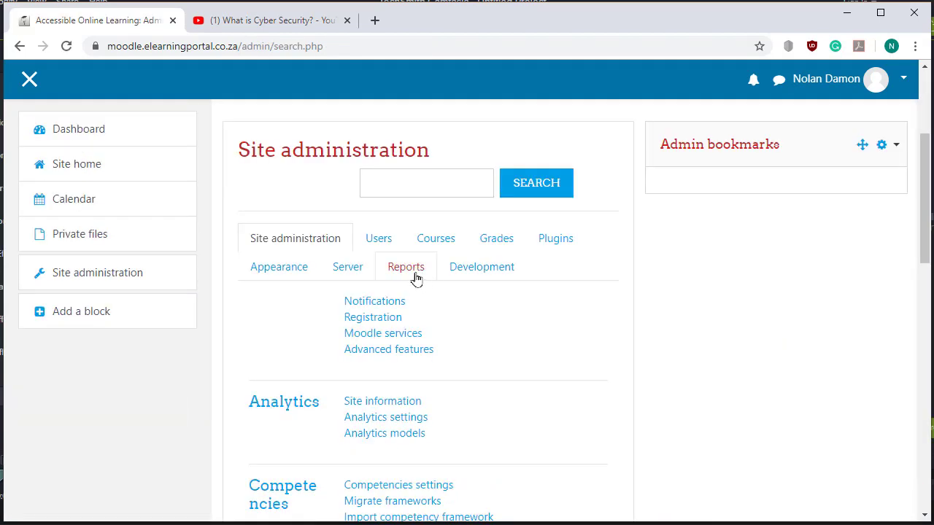
click(553, 241)
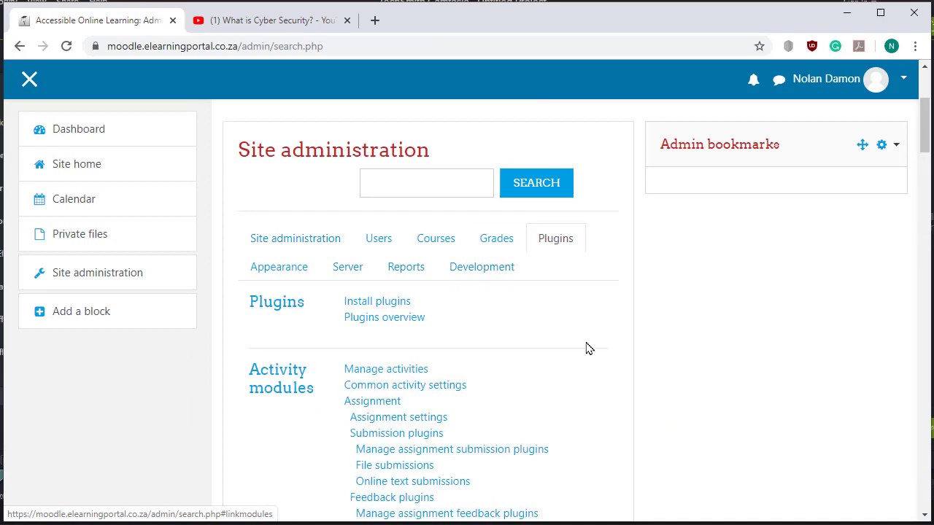
scroll(588, 347, down, 3)
scroll(590, 346, down, 3)
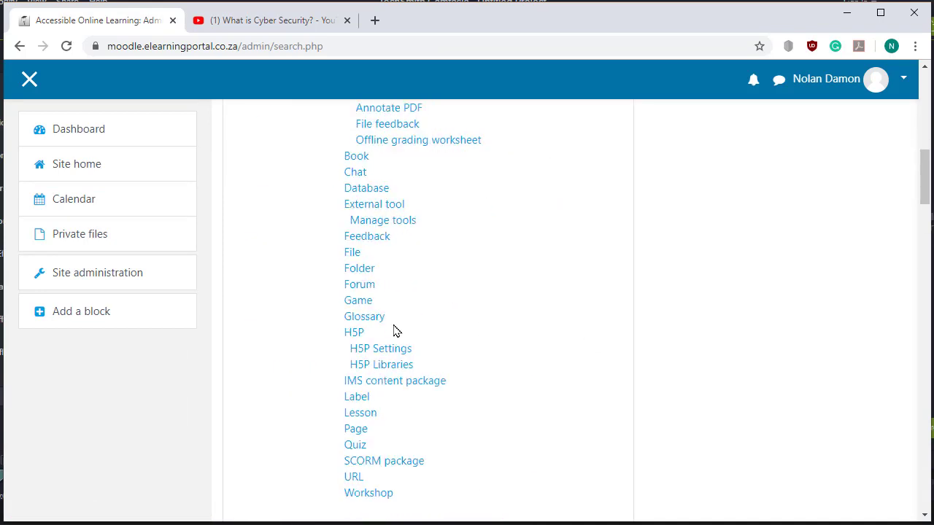
click(374, 319)
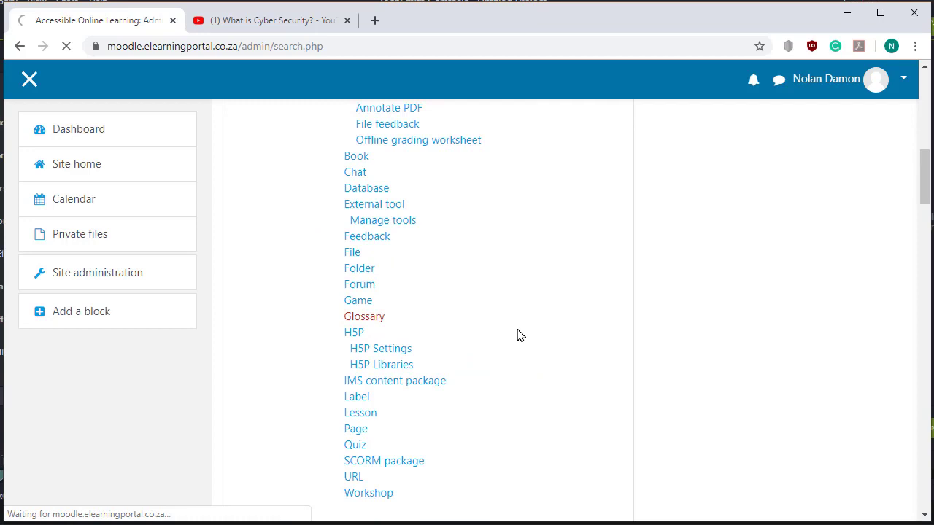
Step: Review the glossary-level and entry-level default settings for automatically linking glossary entries
scroll(515, 334, down, 4)
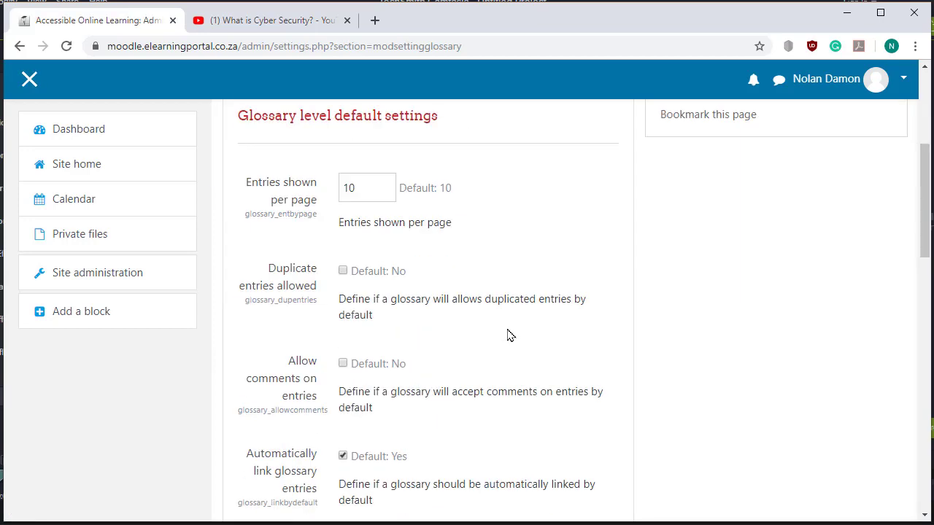
scroll(468, 339, down, 2)
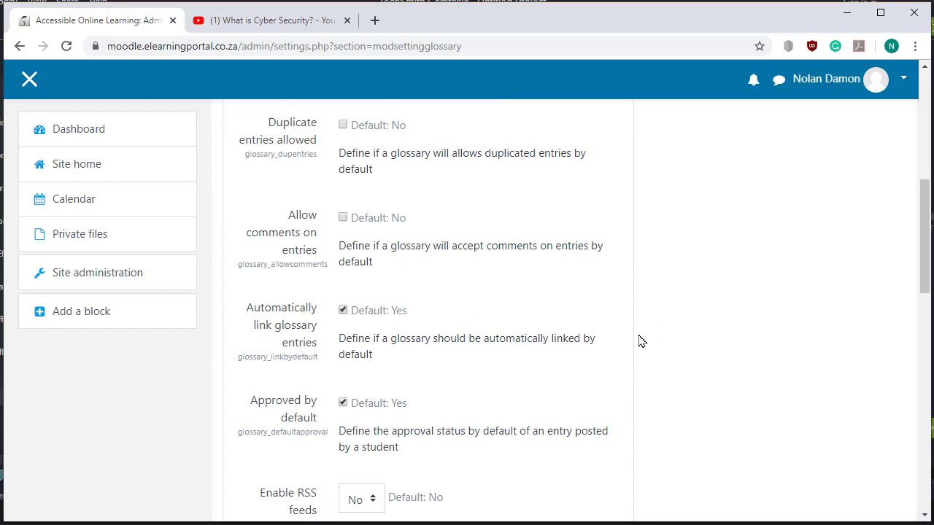
scroll(450, 372, down, 8)
scroll(459, 360, up, 3)
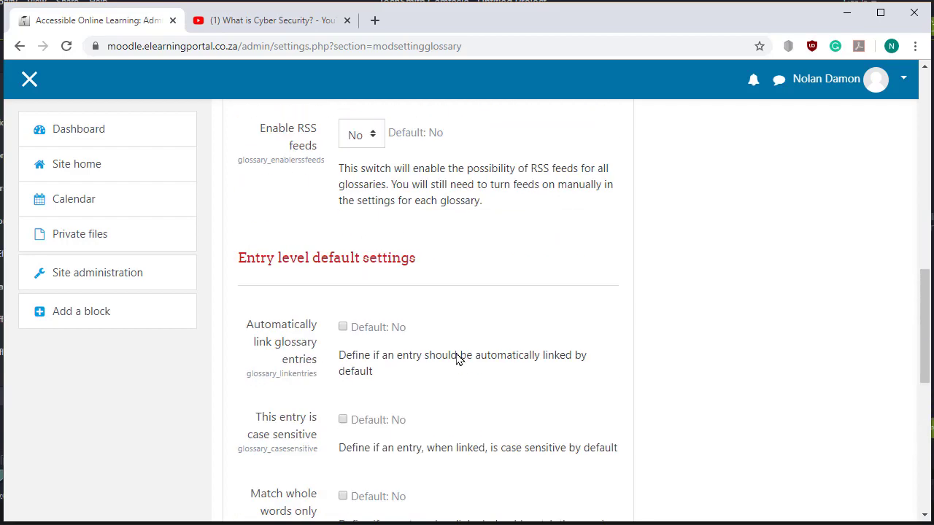
scroll(459, 360, up, 4)
Step: Open the Manage filters page among the plugins in Site administration
click(108, 281)
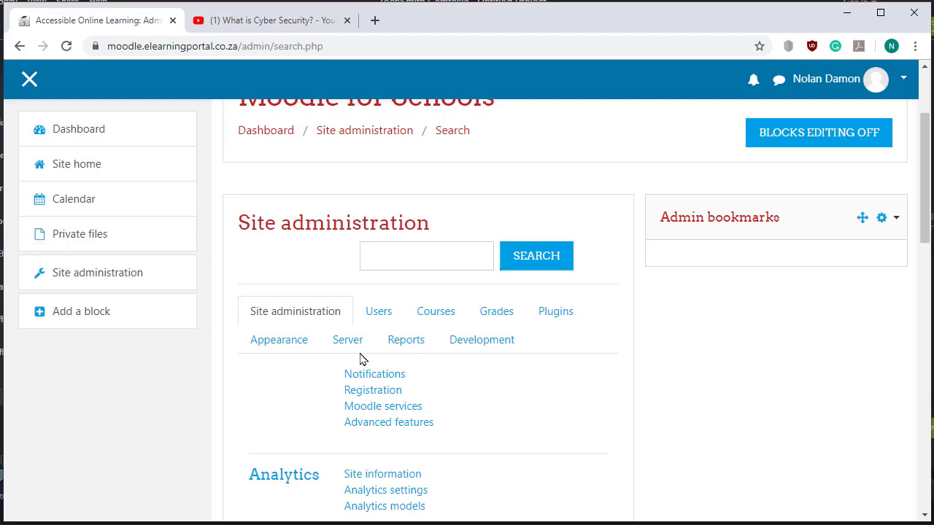
scroll(360, 359, down, 1)
click(548, 243)
scroll(544, 369, down, 7)
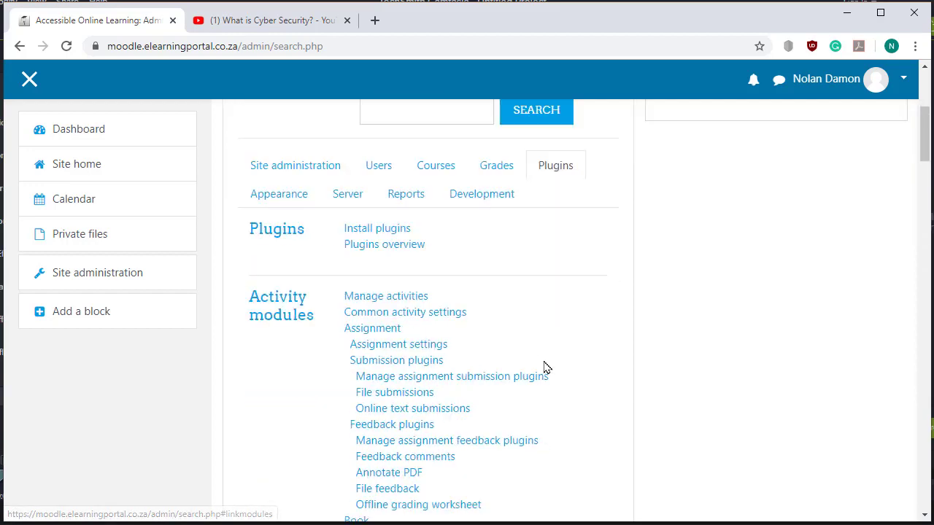
scroll(543, 359, down, 11)
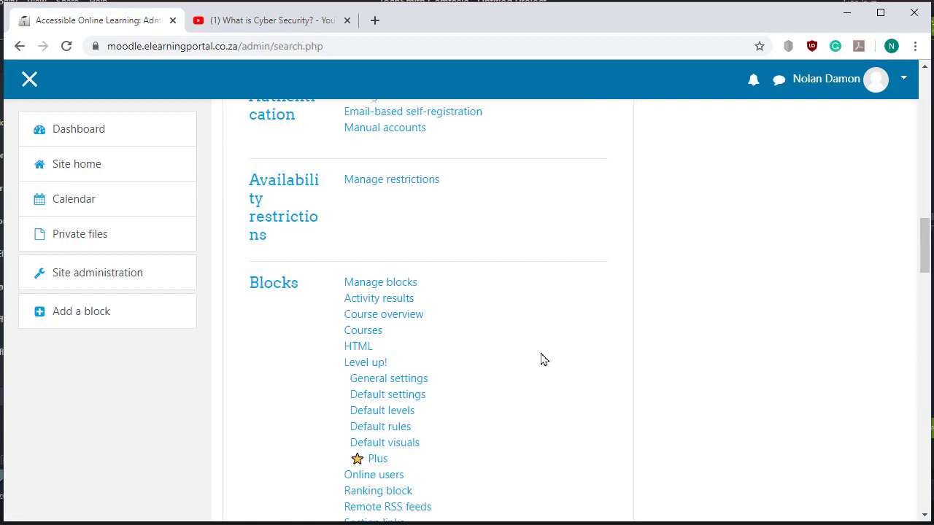
scroll(543, 359, down, 5)
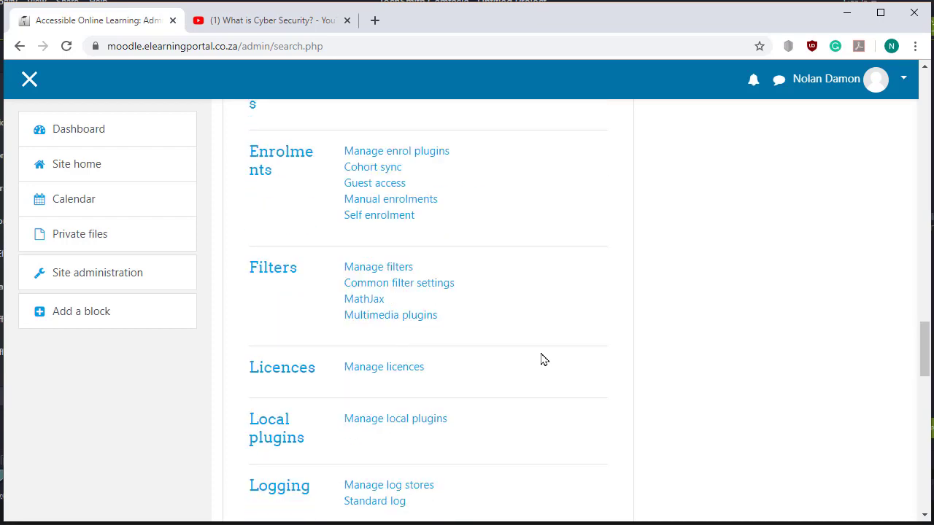
click(383, 275)
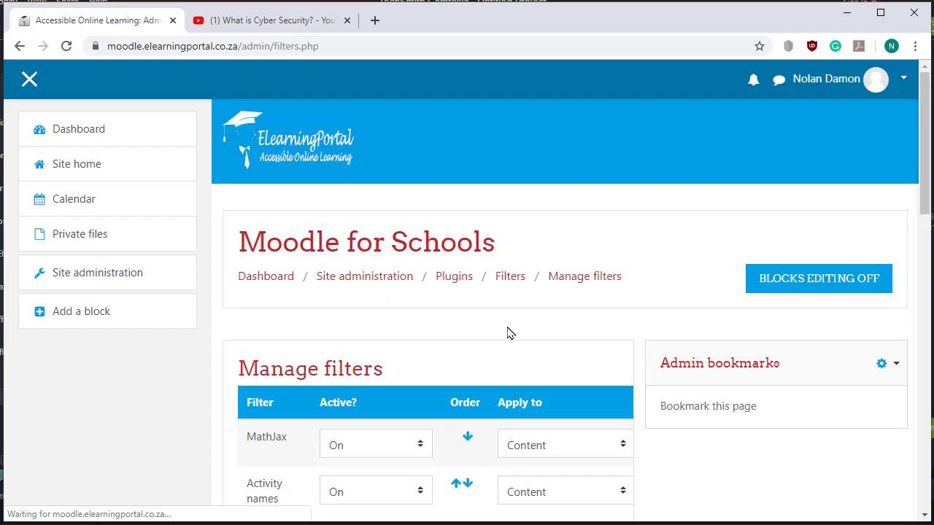
Step: Hide the navigation drawer and examine the filter list to check whether Glossary auto-linking is active
scroll(477, 289, down, 2)
click(30, 80)
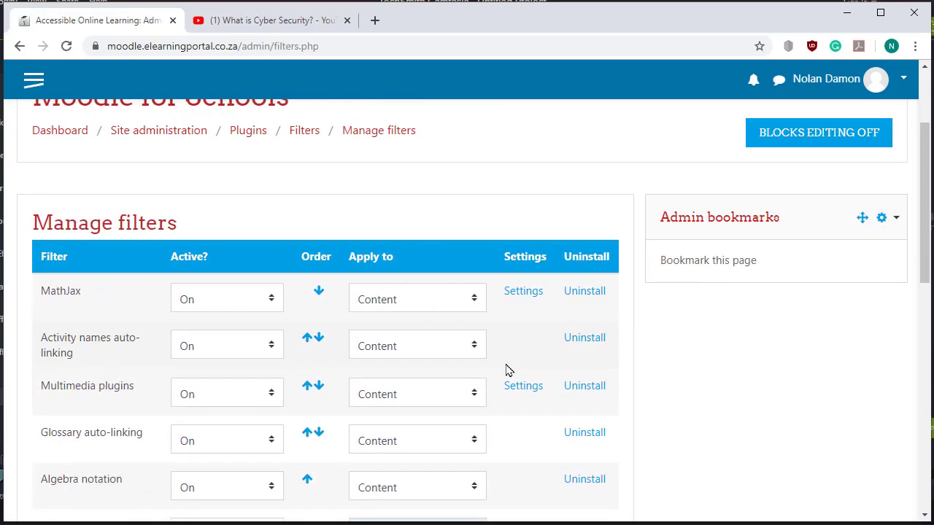
scroll(127, 377, down, 3)
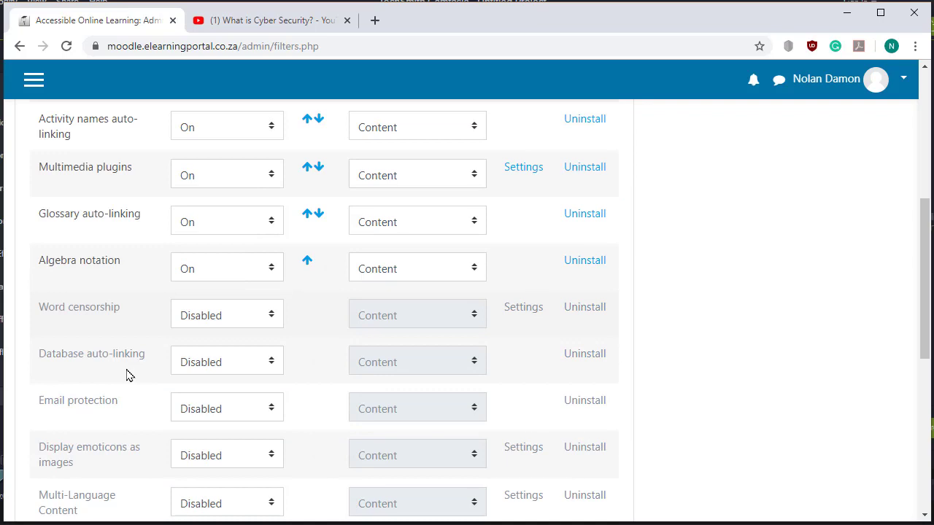
scroll(126, 372, down, 3)
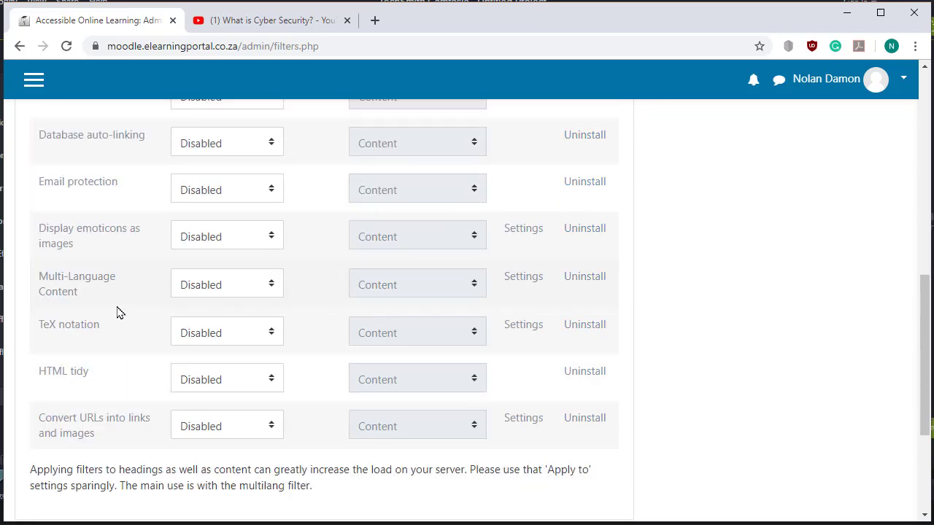
scroll(121, 354, down, 1)
scroll(121, 355, up, 3)
scroll(121, 354, up, 1)
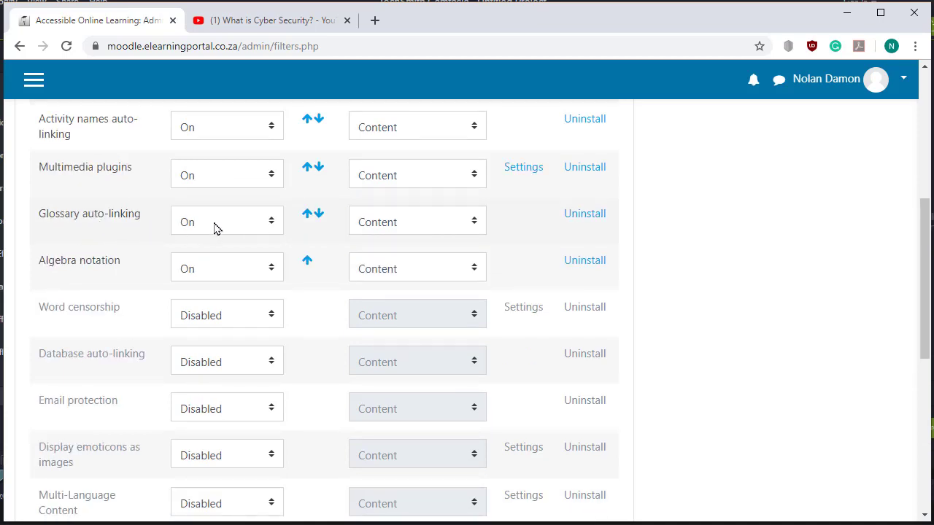
scroll(463, 332, up, 5)
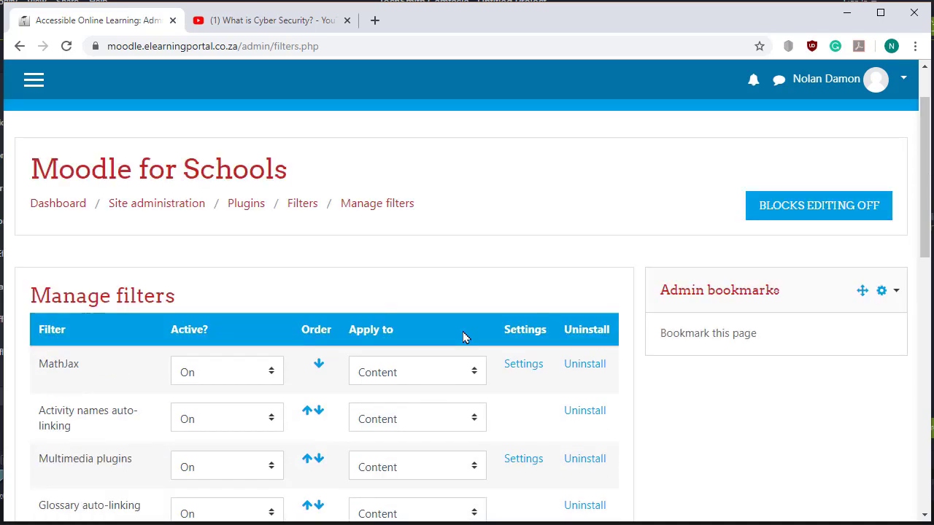
Step: Open the Dictionary glossary from Site home and check how its cyber security entry is written
click(59, 289)
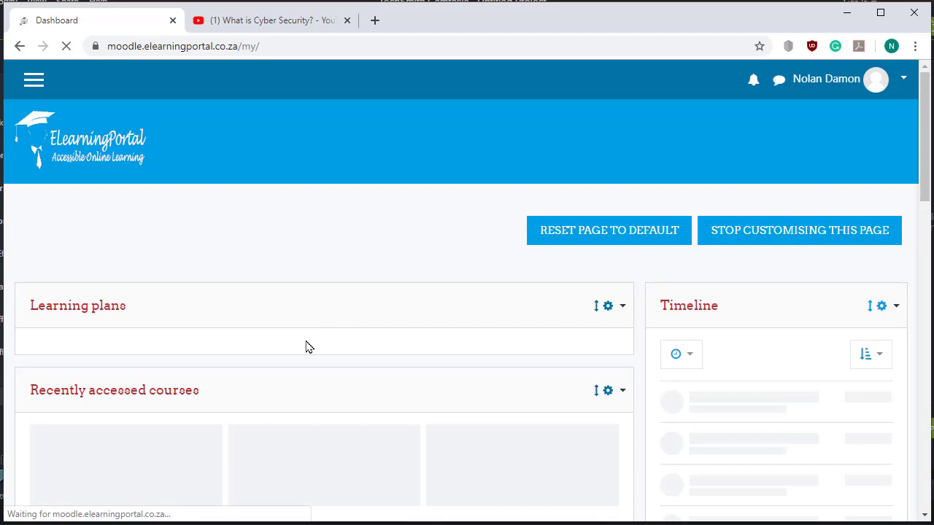
click(33, 80)
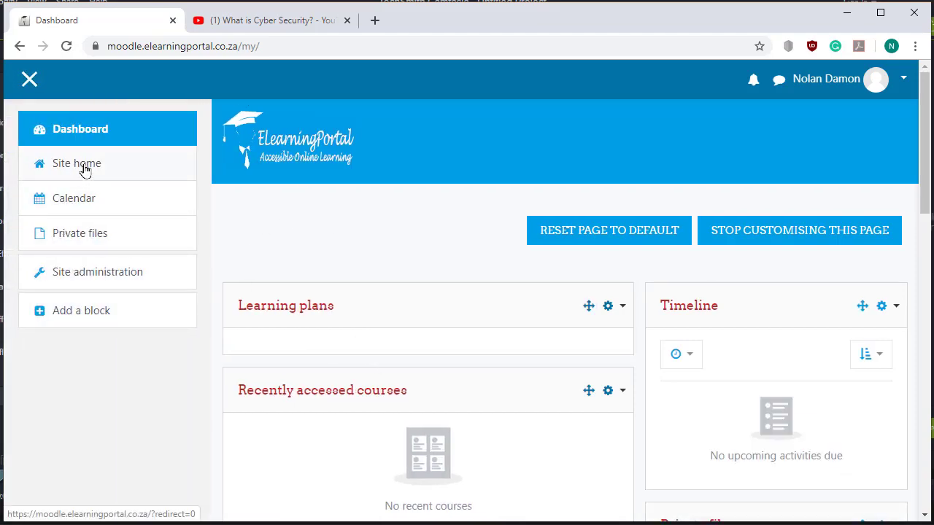
click(134, 317)
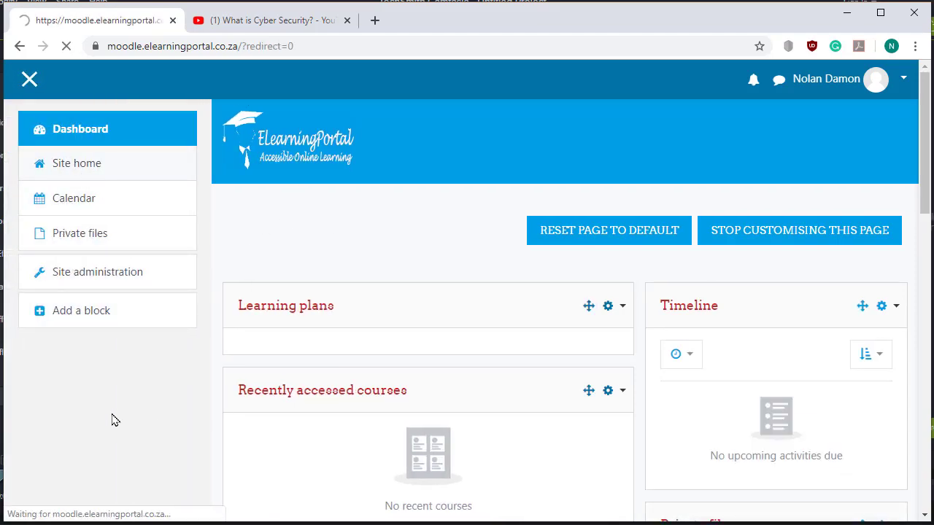
scroll(298, 409, down, 2)
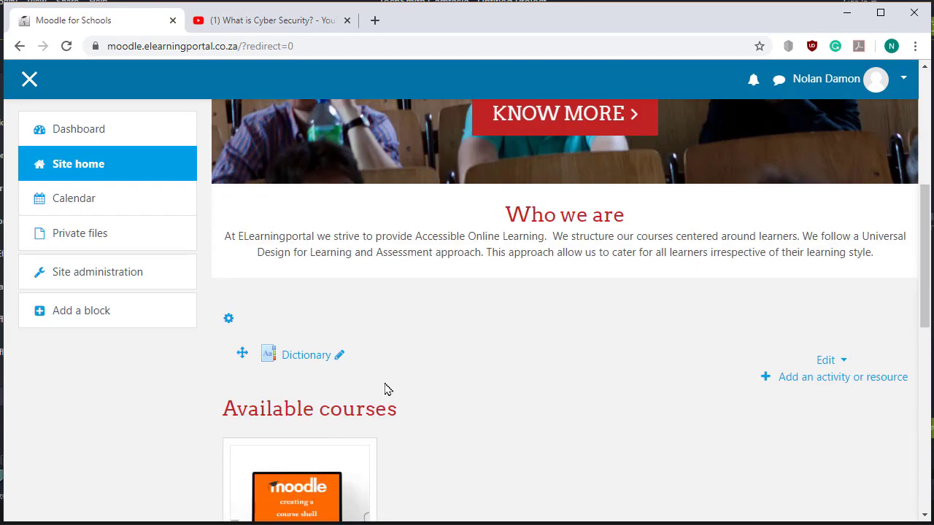
click(303, 358)
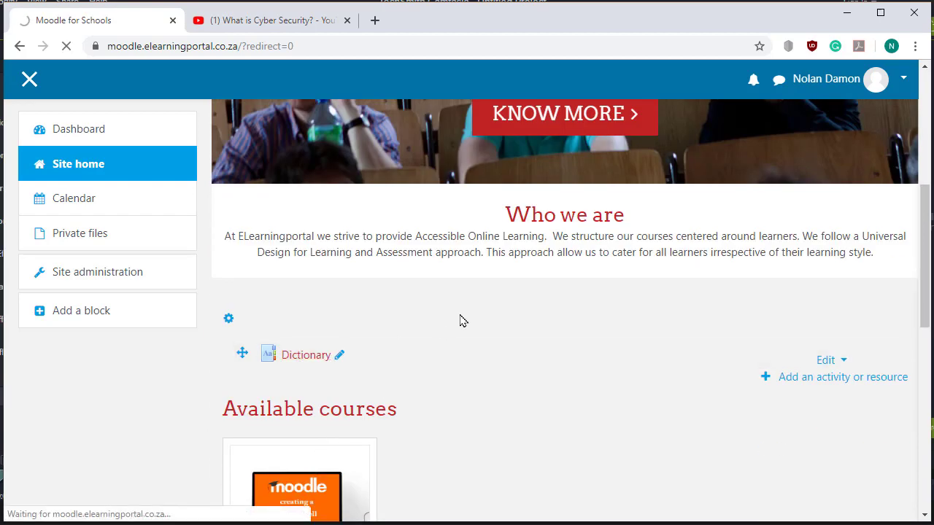
scroll(461, 319, down, 3)
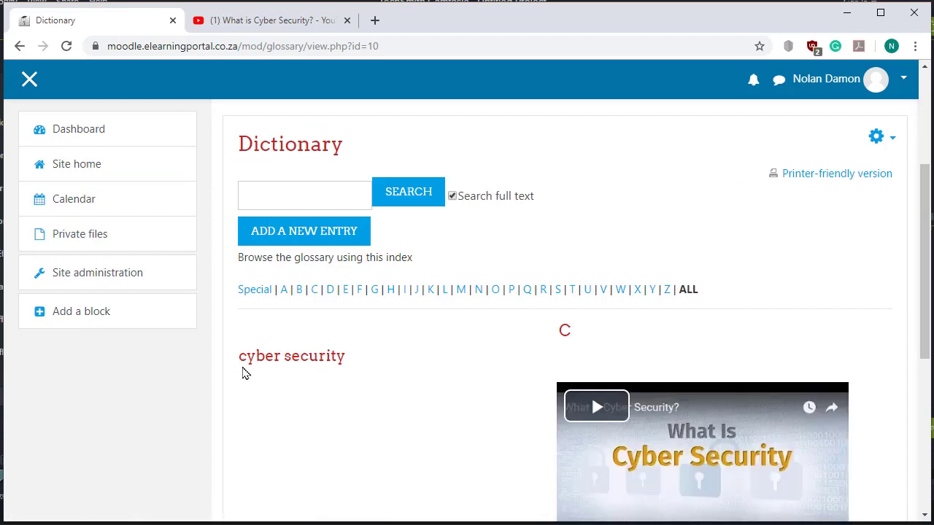
drag(240, 357, 346, 358)
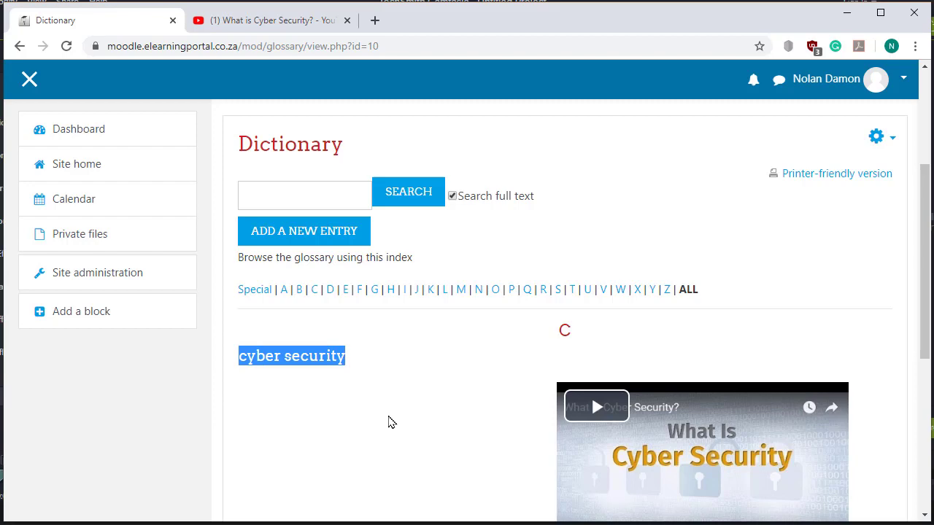
Step: Open the Cyber Information Sheet in the Systems Technologies course and check how "Cyber security" is written in its content
click(74, 169)
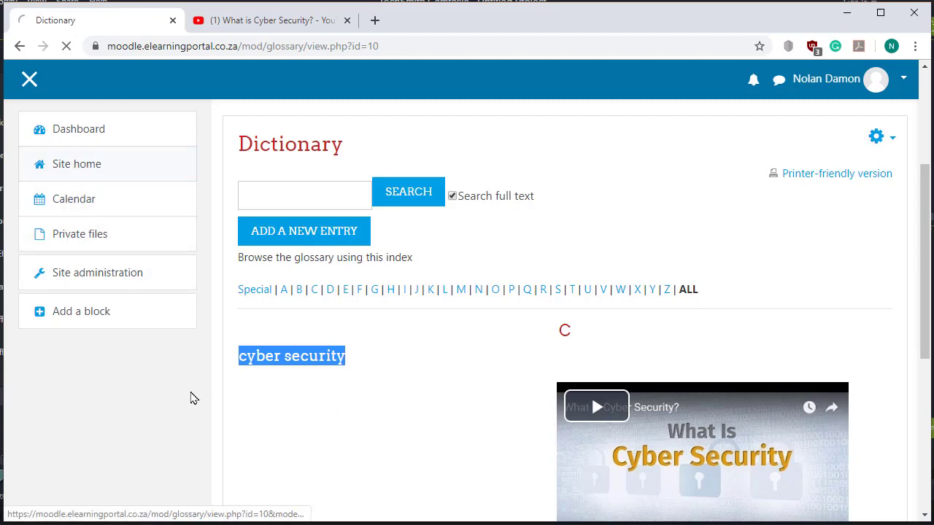
scroll(350, 394, down, 6)
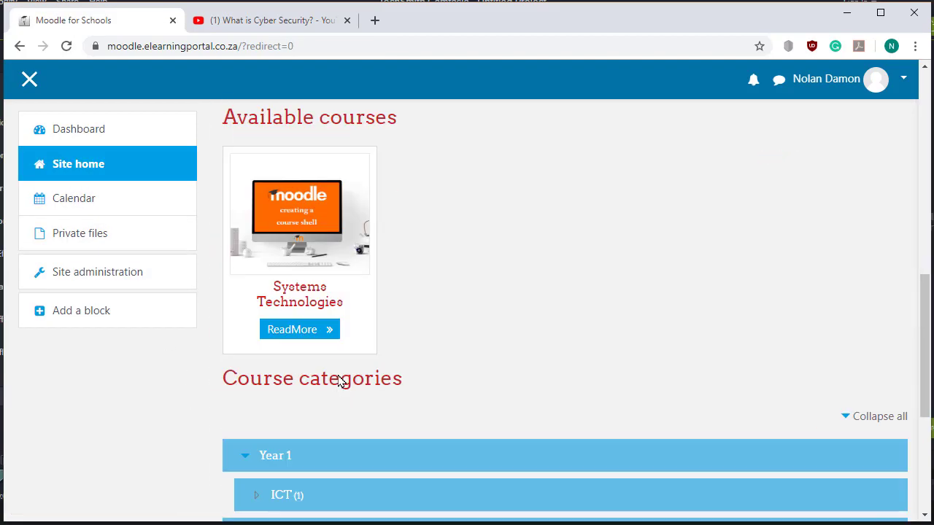
scroll(365, 343, up, 1)
click(302, 299)
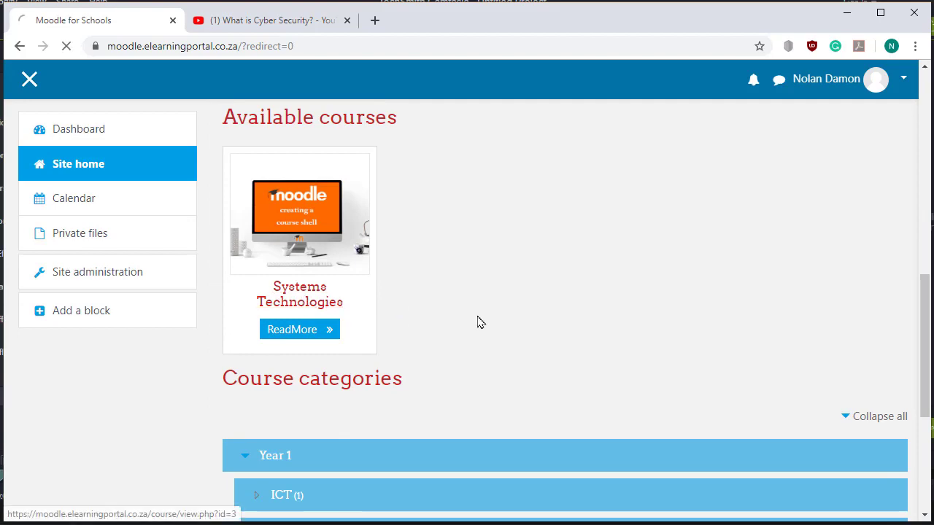
scroll(438, 358, down, 10)
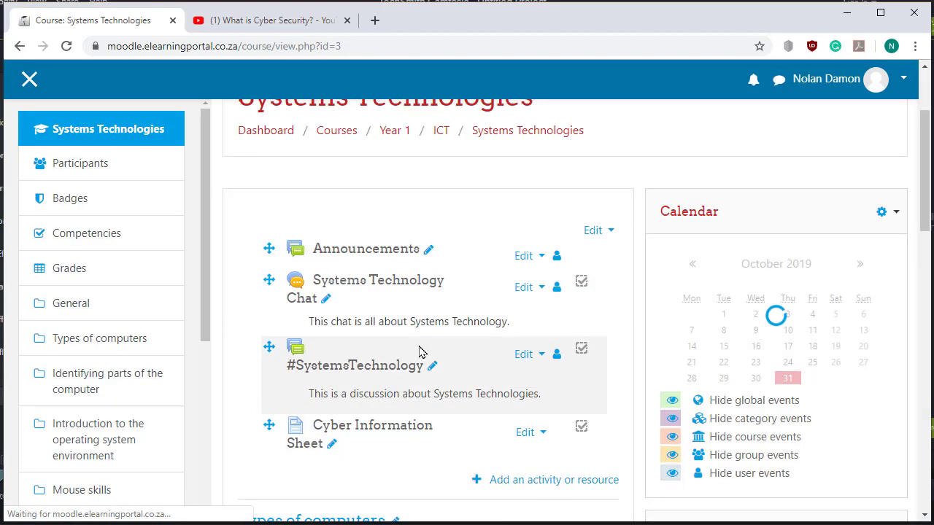
scroll(389, 283, up, 2)
scroll(389, 256, up, 4)
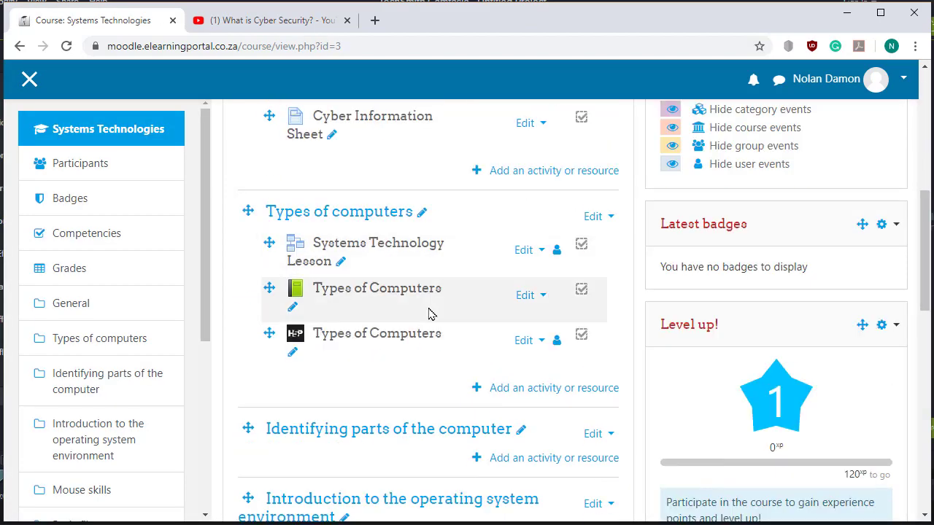
click(387, 267)
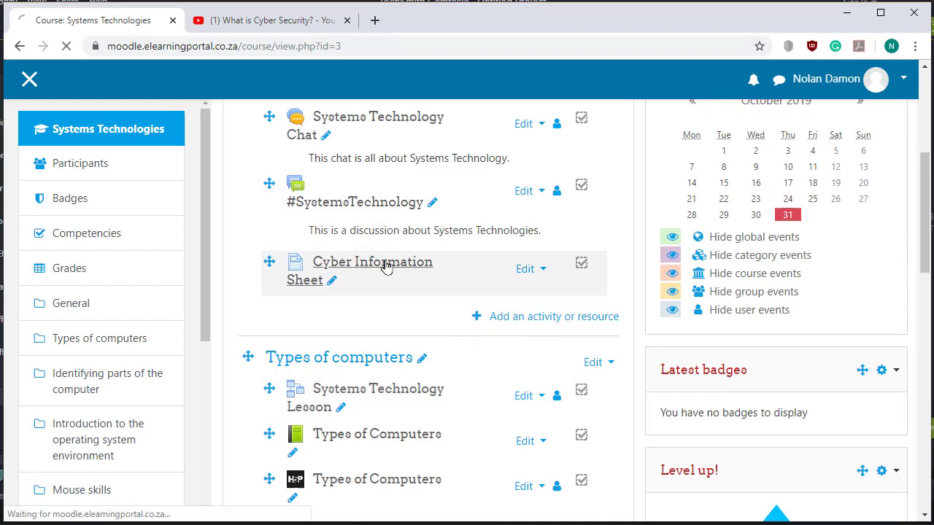
scroll(438, 328, down, 2)
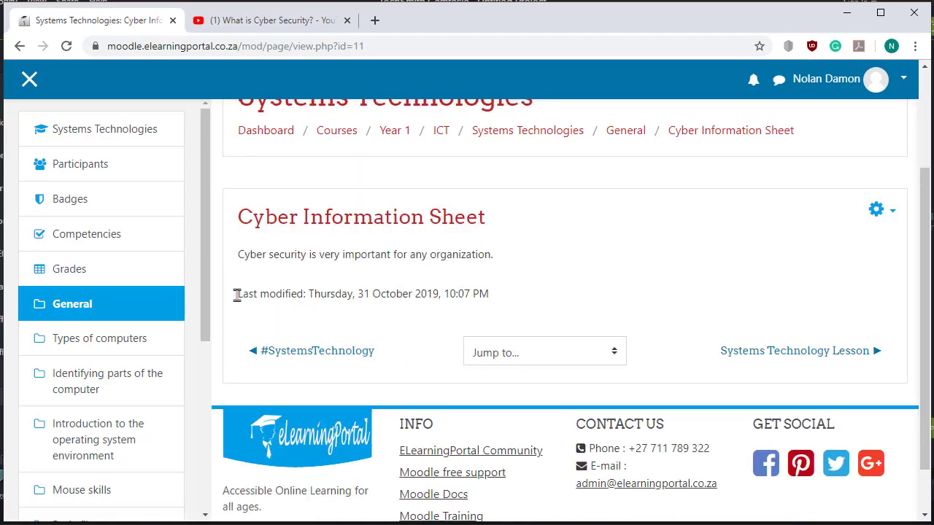
drag(240, 255, 305, 254)
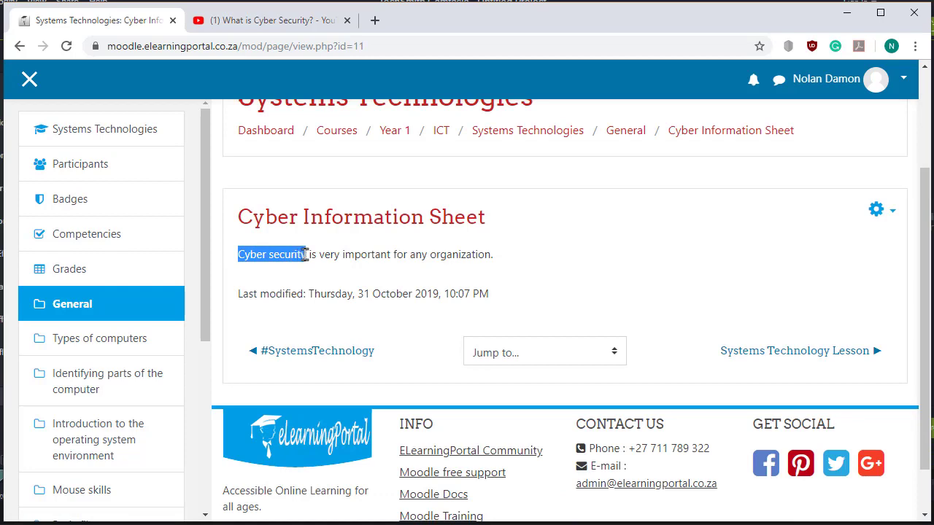
Step: Edit the Cyber Information Sheet's page content so it starts with lowercase "cyber security", and save the page so that it is displayed
click(879, 210)
click(632, 275)
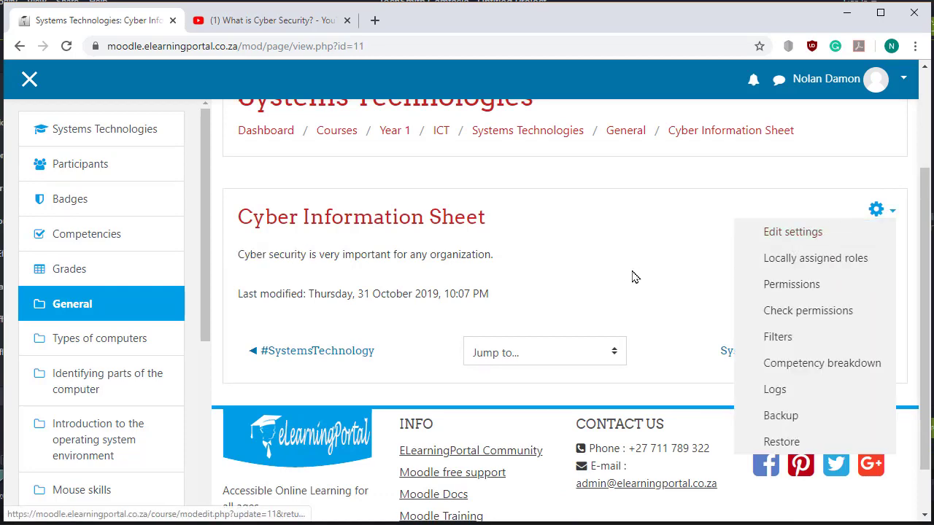
click(879, 210)
click(803, 235)
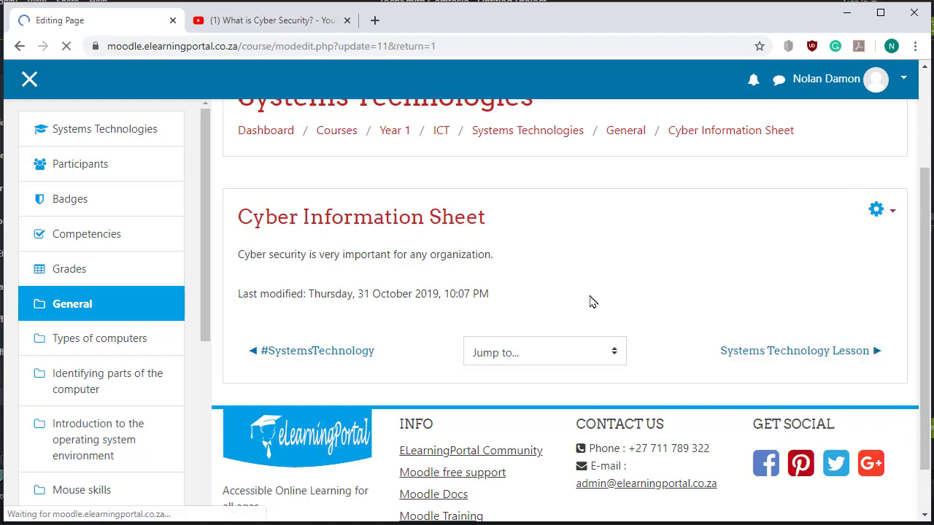
scroll(431, 398, down, 5)
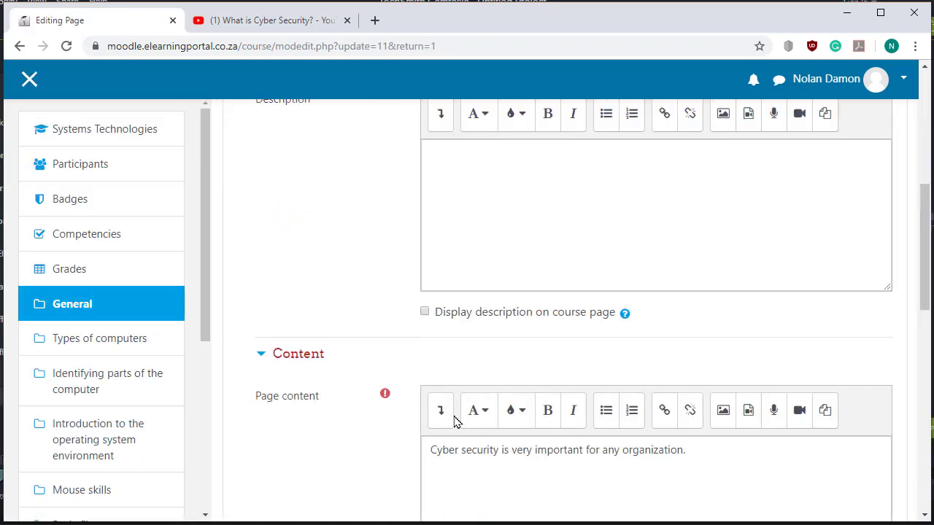
click(438, 449)
key(BackSpace)
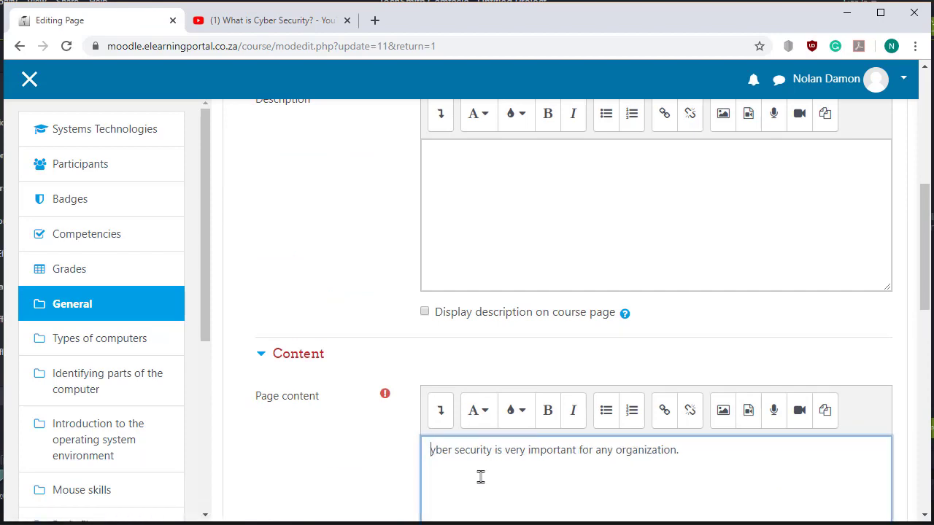
text(c)
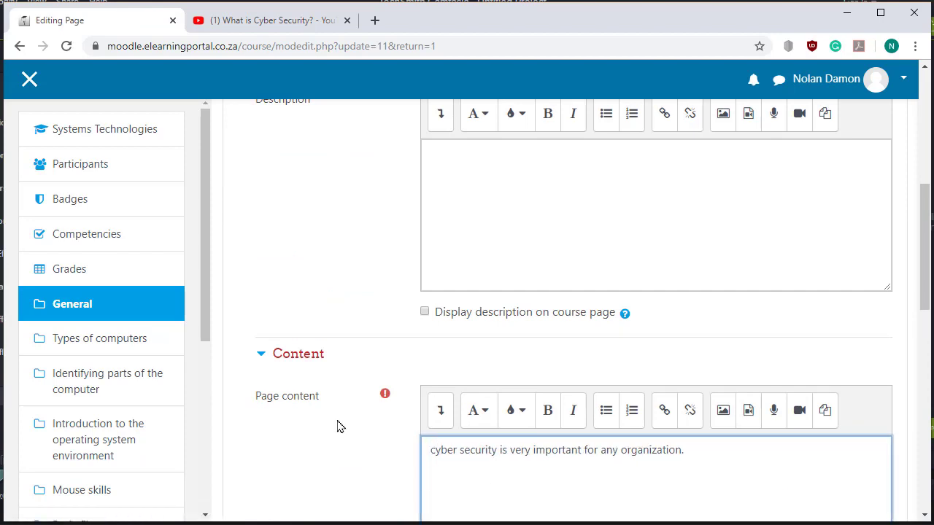
scroll(337, 426, down, 10)
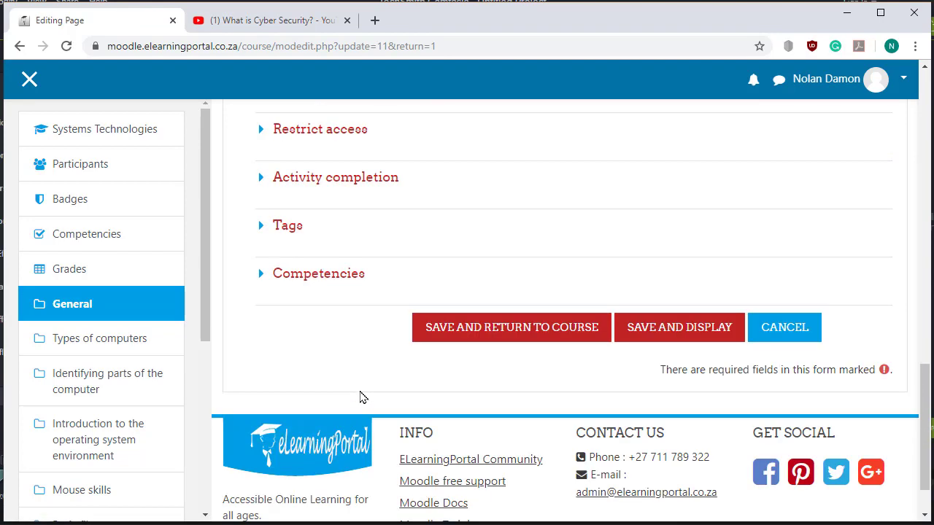
click(682, 334)
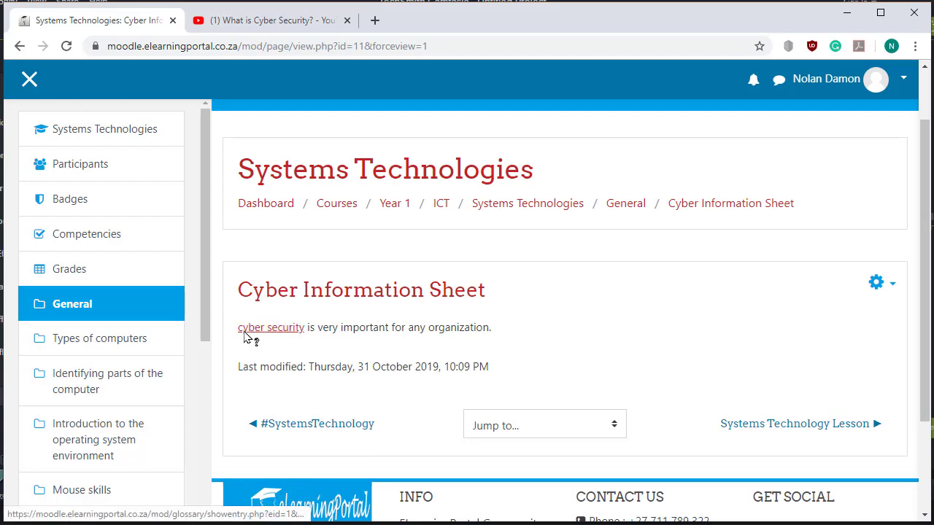
Step: Test the auto-linked "cyber security" term by opening its glossary pop-up, moving it aside, playing the embedded video and closing the pop-up
scroll(490, 348, down, 2)
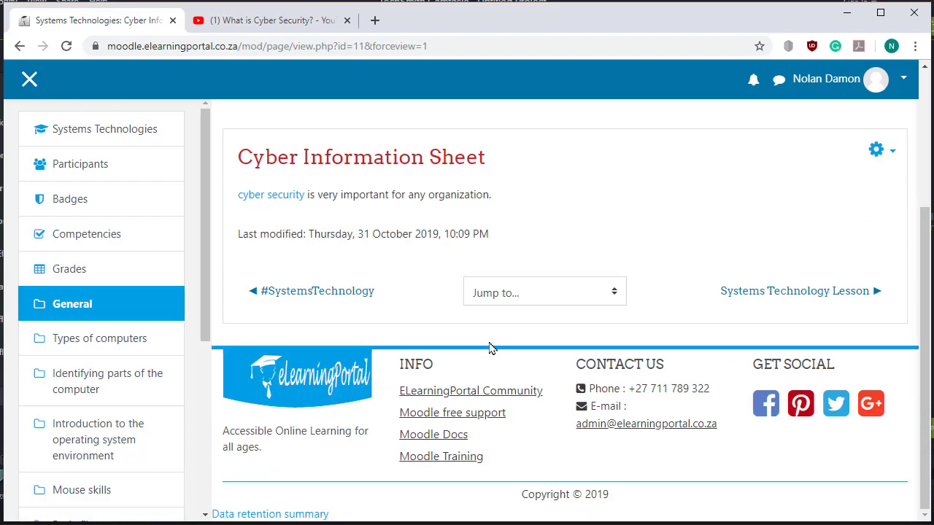
click(271, 195)
drag(447, 294, 622, 135)
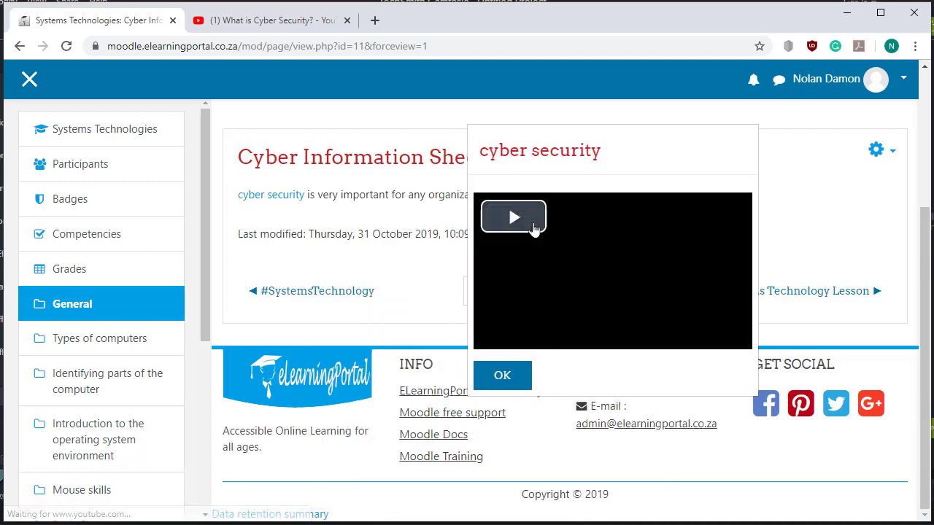
click(514, 219)
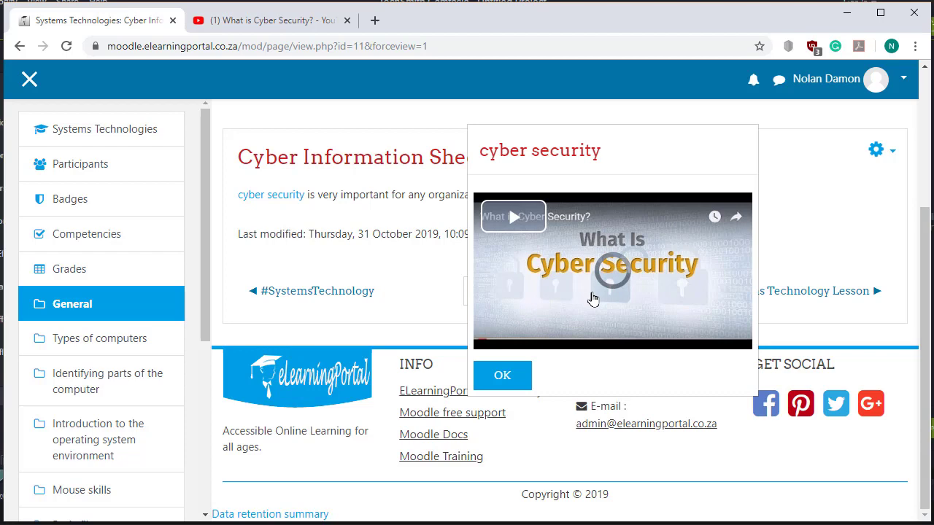
click(502, 377)
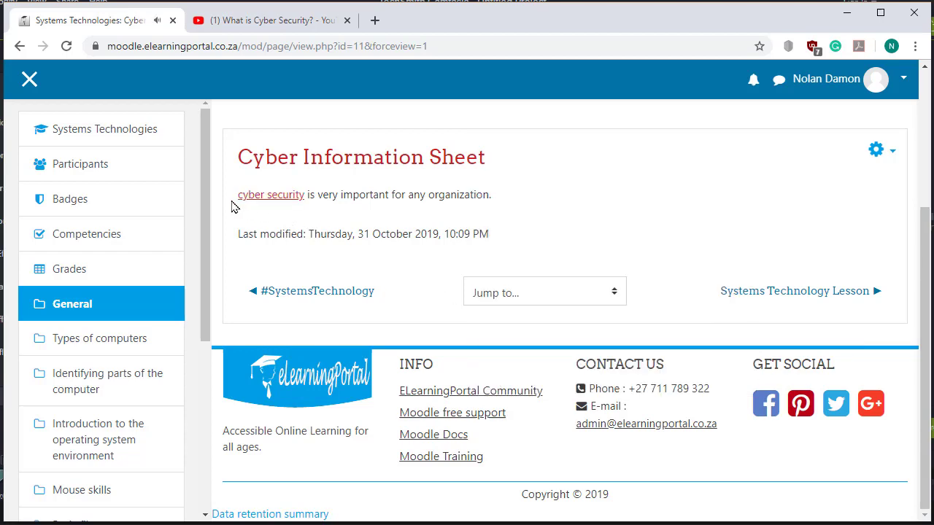
Step: Reopen the glossary pop-up from the linked term, reposition it, briefly play and pause the "What is Cyber Security?" video, and close it
drag(231, 202, 306, 200)
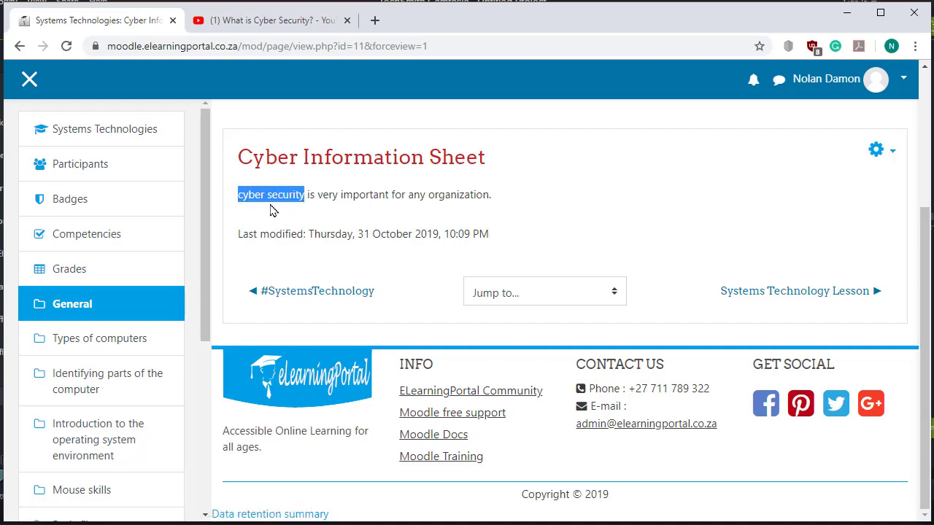
click(567, 210)
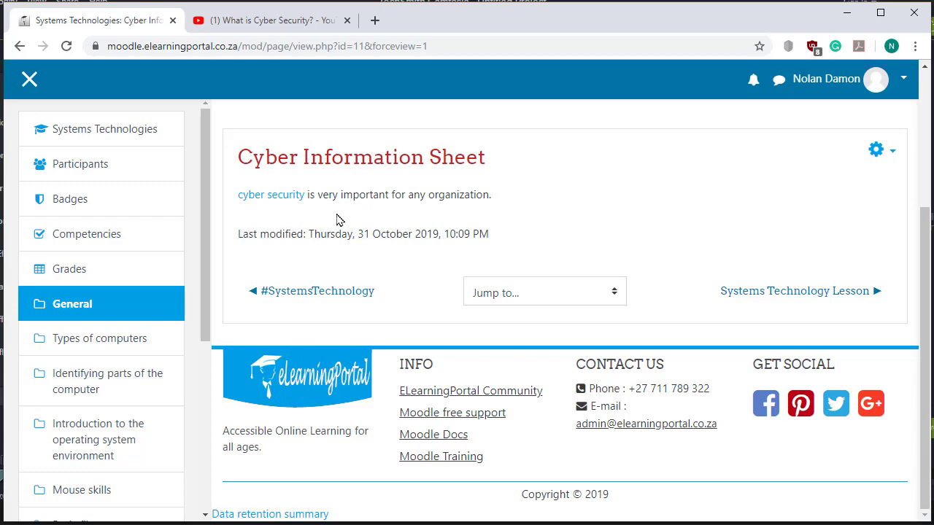
click(284, 202)
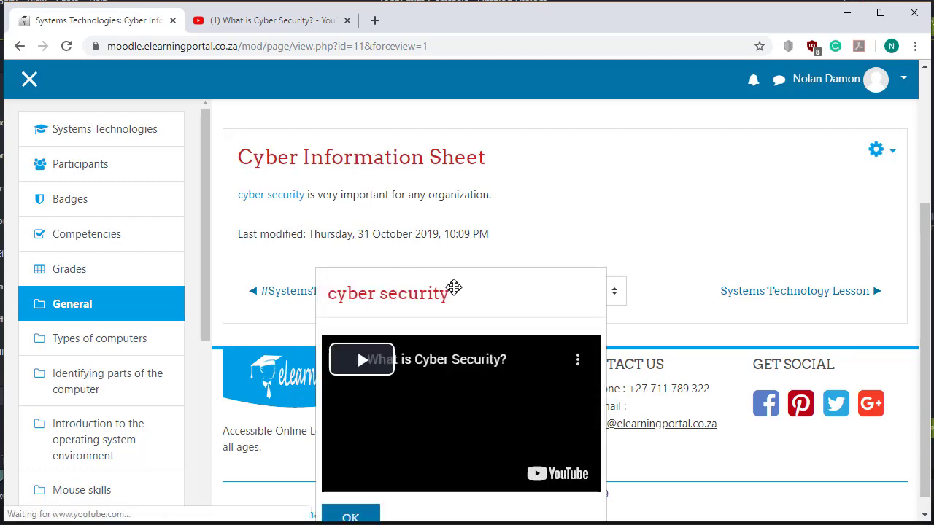
drag(455, 288, 662, 121)
click(645, 241)
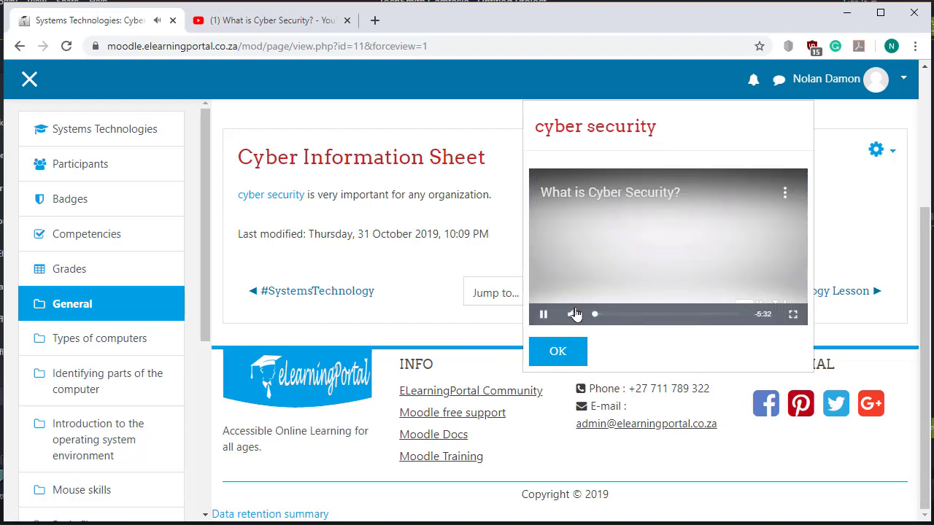
click(544, 316)
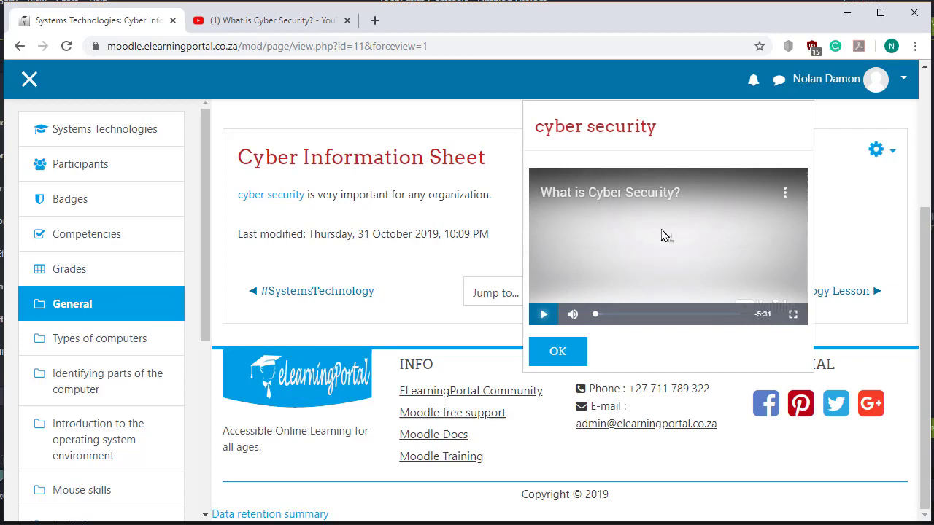
click(558, 353)
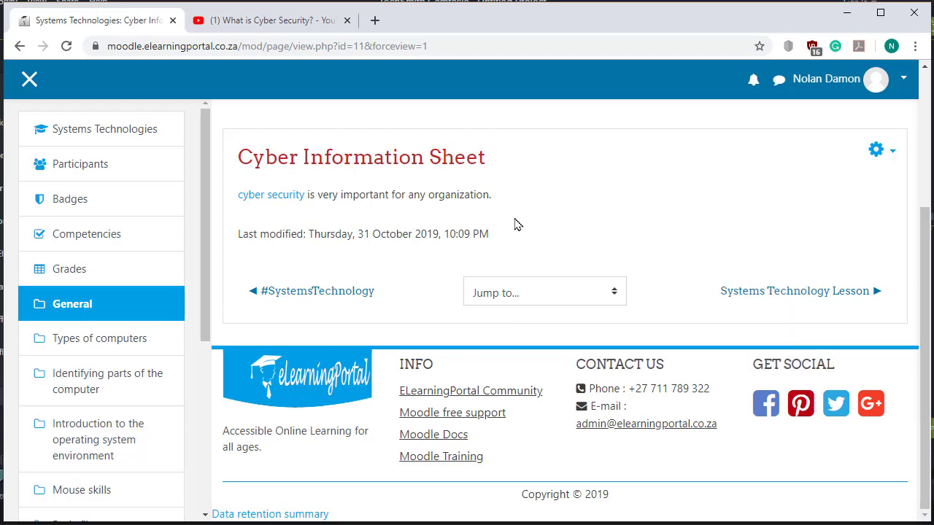